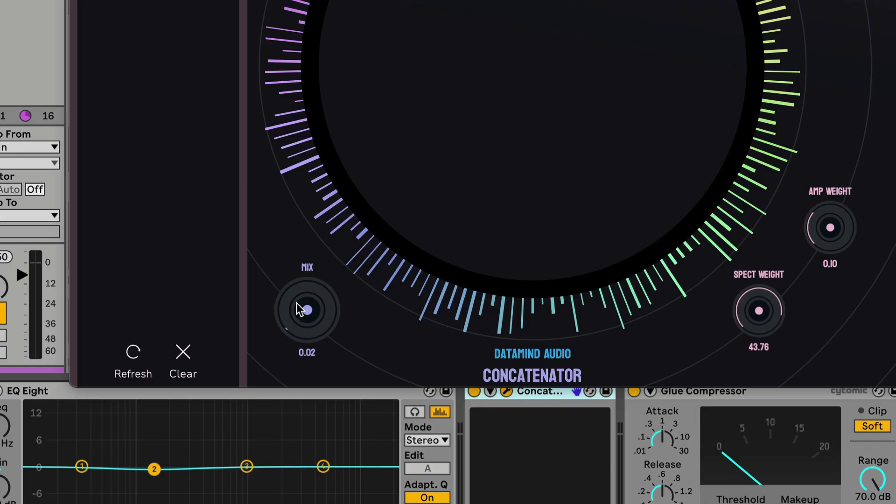
# Set the Concatenator's Mix to 0.00 and show the sample view of the CJ_Beatbox_Loop_05_90 clip
pyautogui.moveTo(219, 345); pyautogui.dragTo(212, 381)
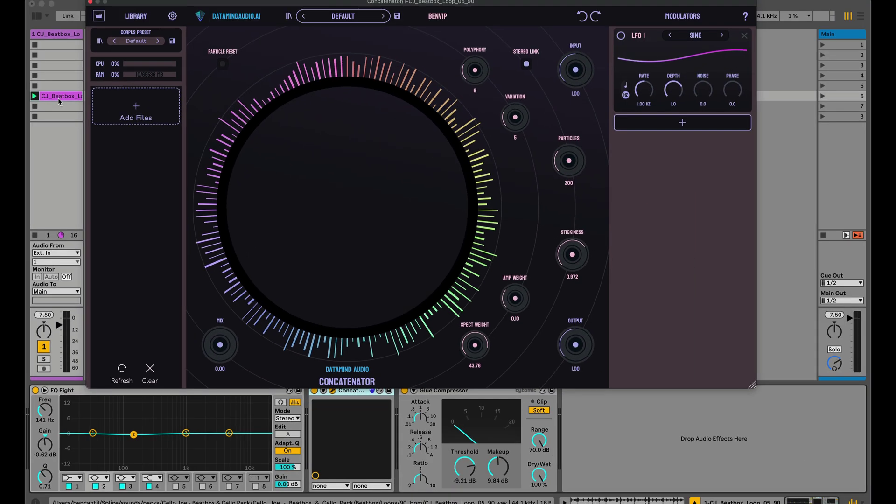
pyautogui.doubleClick(58, 97)
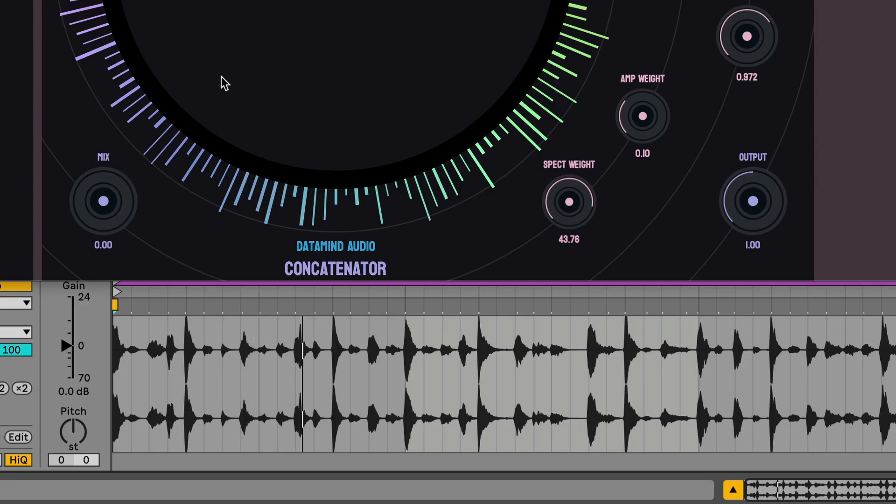
pyautogui.hotkey('shift', 'Tab')
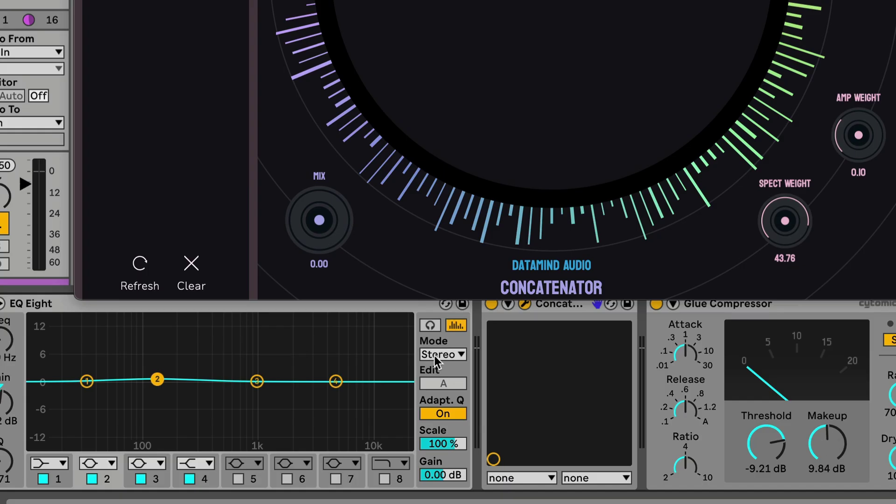
pyautogui.hotkey('shift', 'Tab')
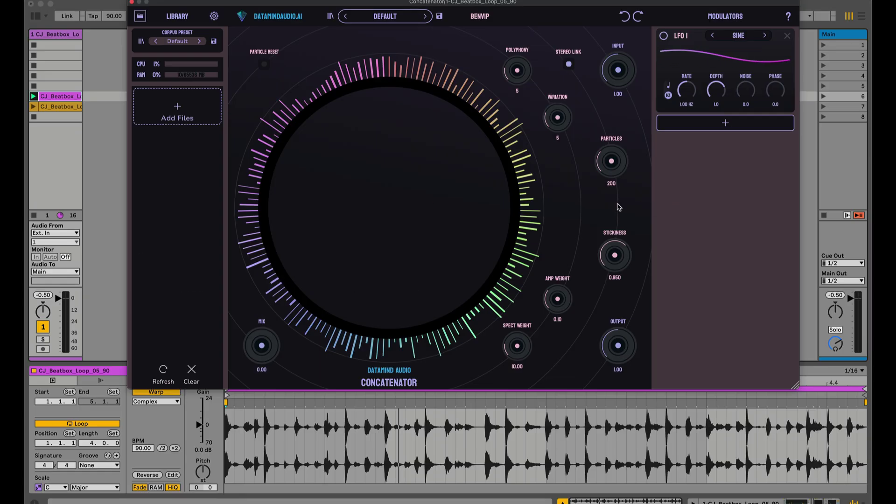
# Add the Koto sample pack folder from the packs folder in Finder to the Concatenator's corpus, and set the Mix to 1.00
pyautogui.press('super+Tab')
pyautogui.press('super+Tab')
pyautogui.press('super+Tab')
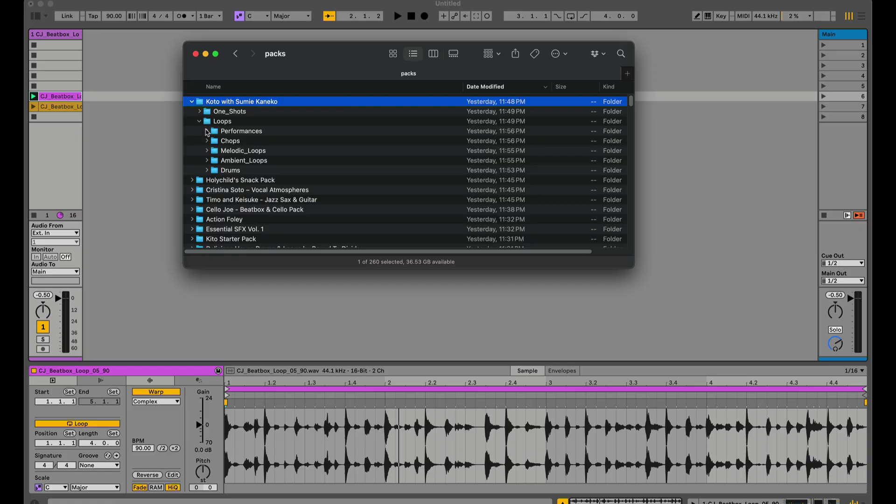
pyautogui.click(207, 132)
pyautogui.click(207, 133)
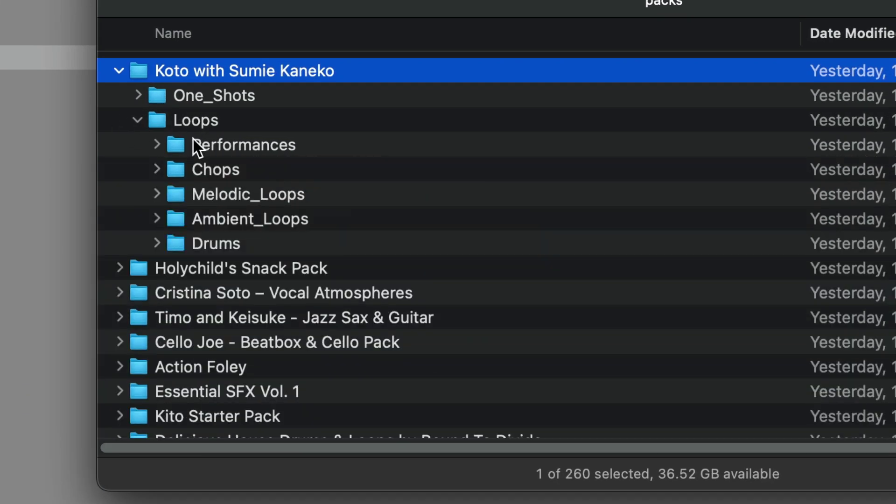
pyautogui.moveTo(206, 75); pyautogui.dragTo(109, 158)
pyautogui.moveTo(197, 133); pyautogui.dragTo(180, 112)
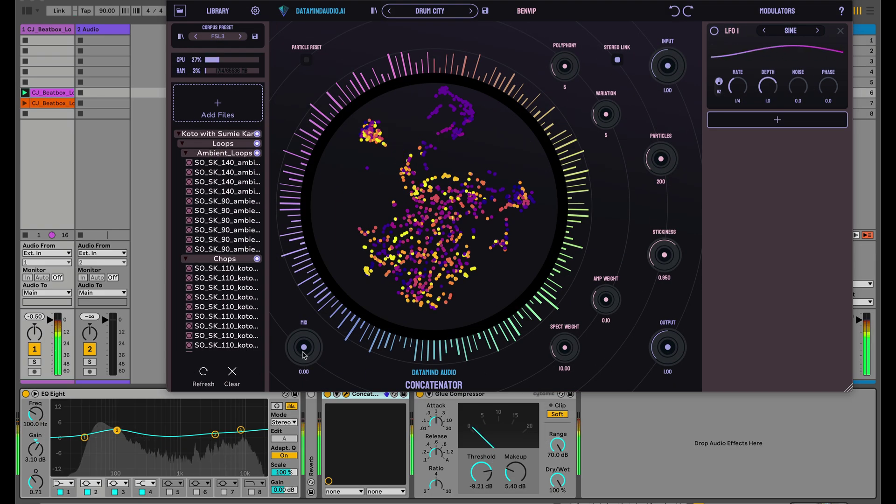
pyautogui.moveTo(304, 355); pyautogui.dragTo(307, 186)
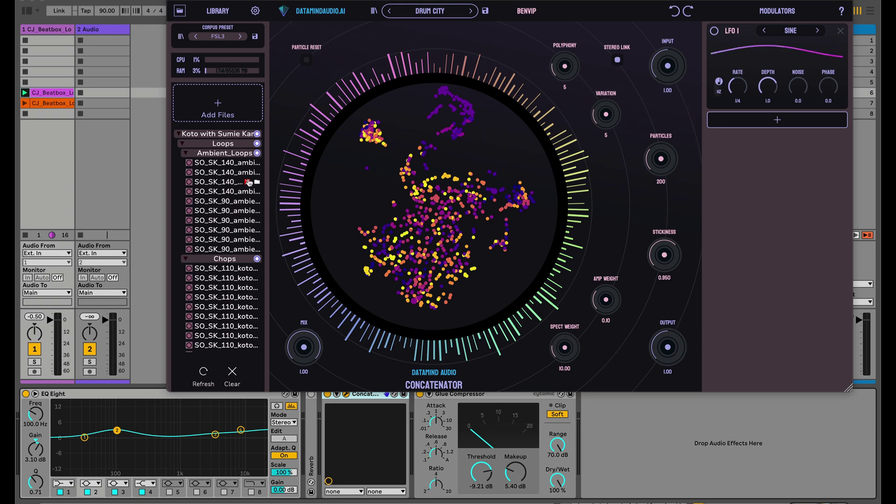
# Turn off the Warped and Ambient_Loops sample folders in the corpus
pyautogui.moveTo(255, 172)
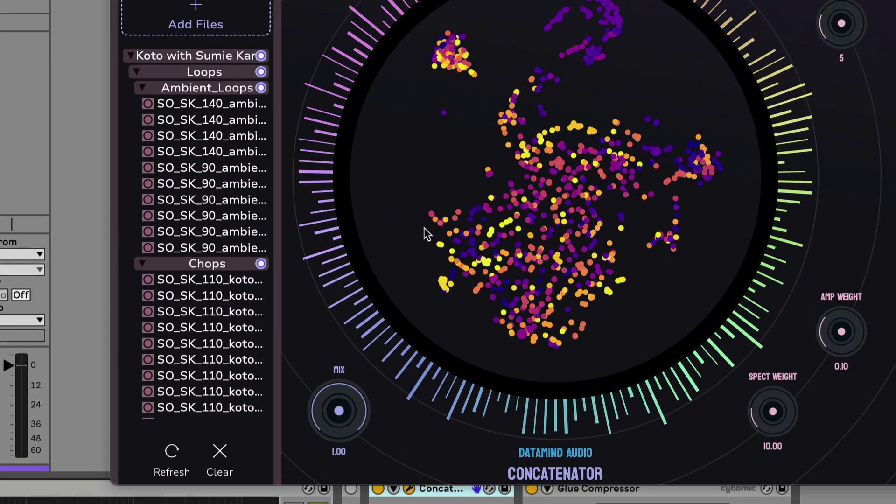
pyautogui.moveTo(264, 113)
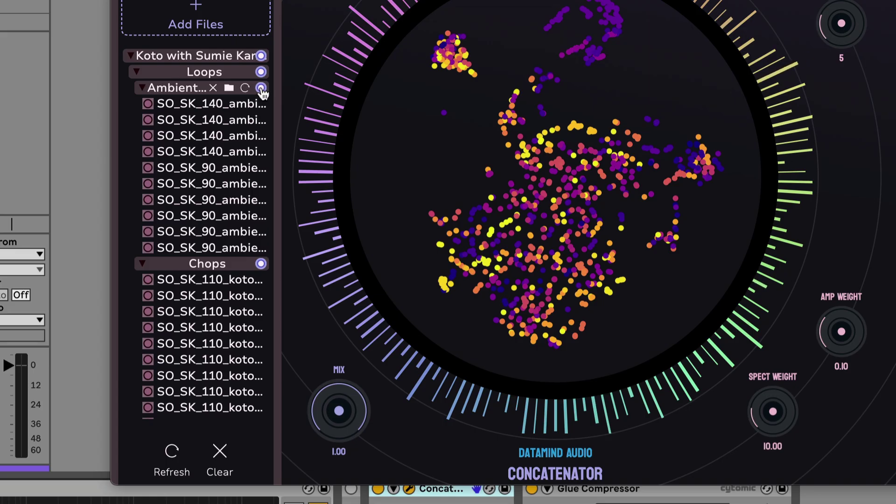
pyautogui.scroll(-5, 239, 152)
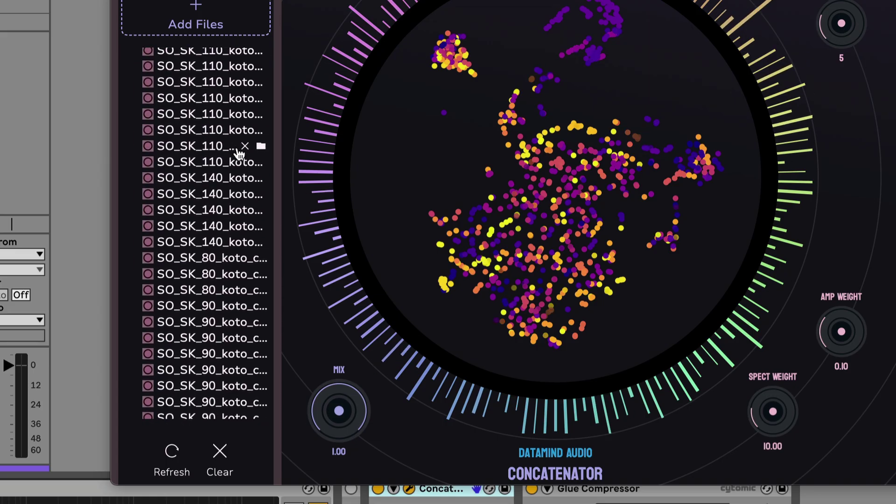
pyautogui.scroll(3, 239, 152)
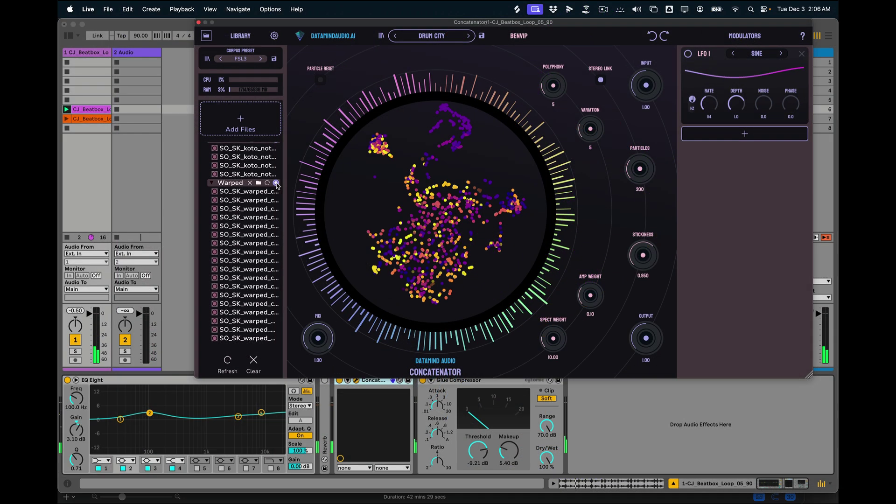
pyautogui.click(276, 183)
pyautogui.scroll(-4, 268, 206)
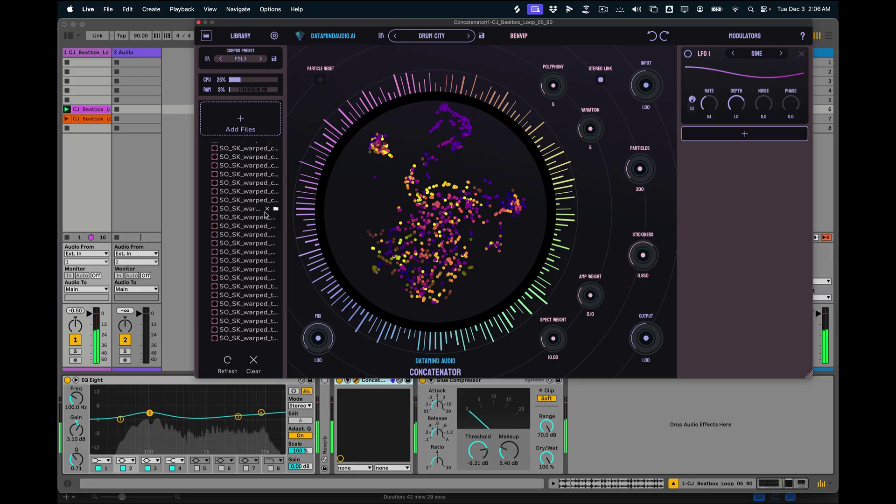
pyautogui.scroll(10, 266, 215)
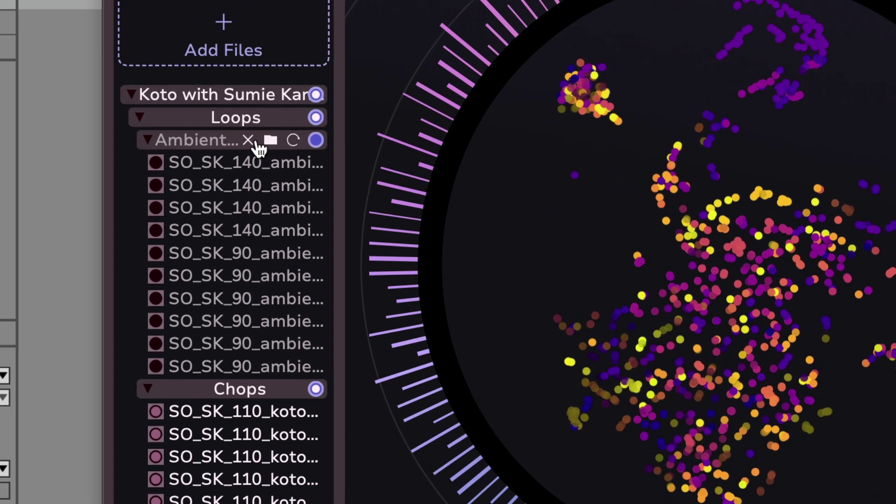
pyautogui.click(251, 164)
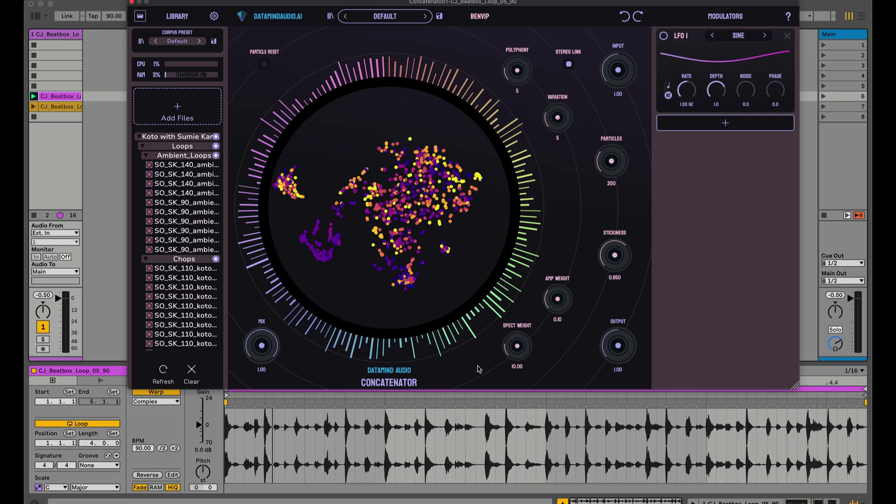
# Add the Action Foley folder from Finder to the Concatenator's corpus and audition the beatbox loop through it
pyautogui.press('super+Tab')
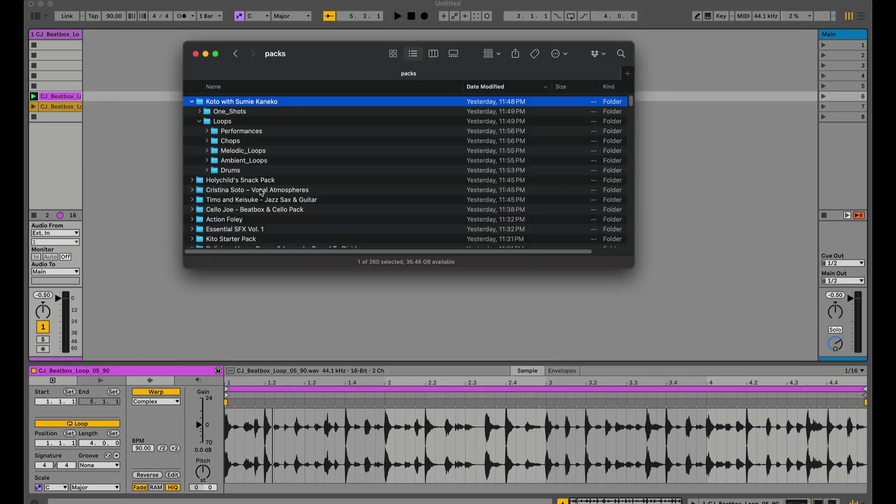
pyautogui.click(228, 221)
pyautogui.moveTo(225, 221); pyautogui.dragTo(201, 145)
pyautogui.press('super+Tab')
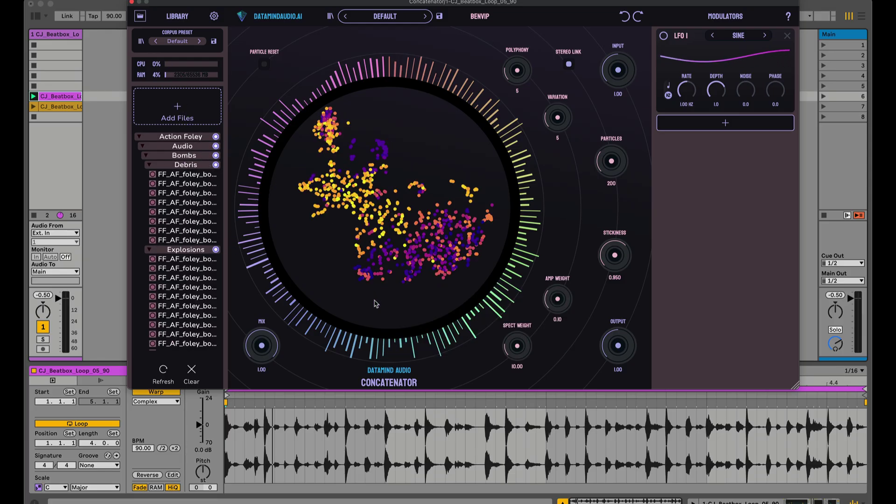
pyautogui.press('space')
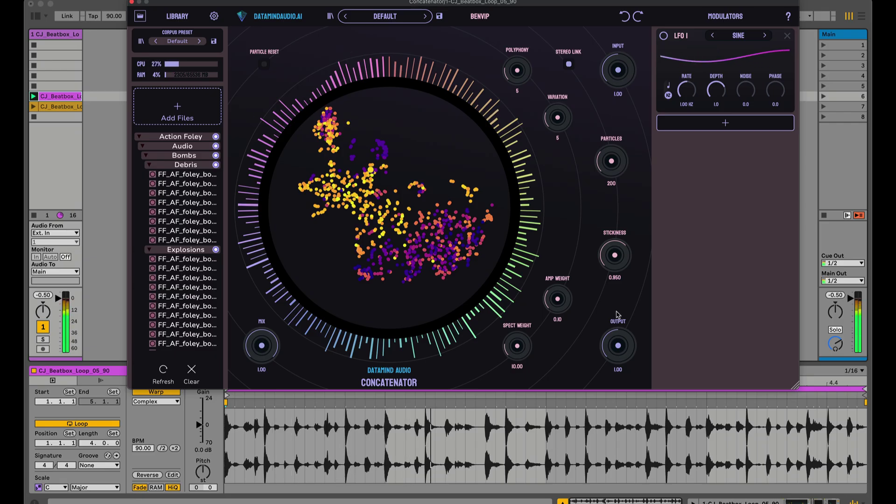
pyautogui.press('space')
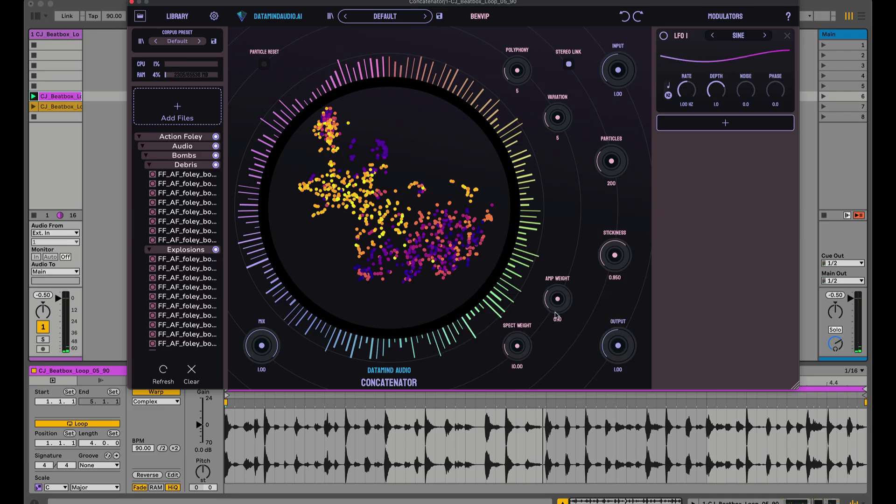
# Set Polyphony to 6, and sweep Variation up to 20 and down to 0
pyautogui.moveTo(555, 316)
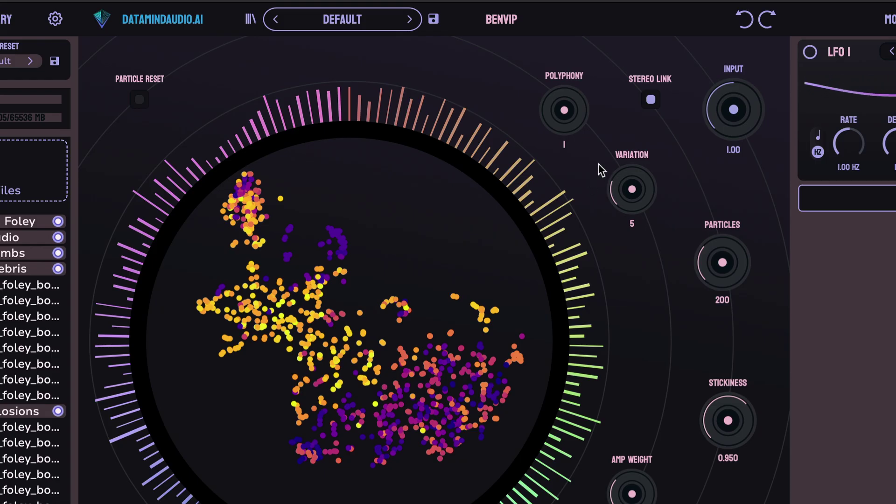
pyautogui.moveTo(554, 118); pyautogui.dragTo(533, 35)
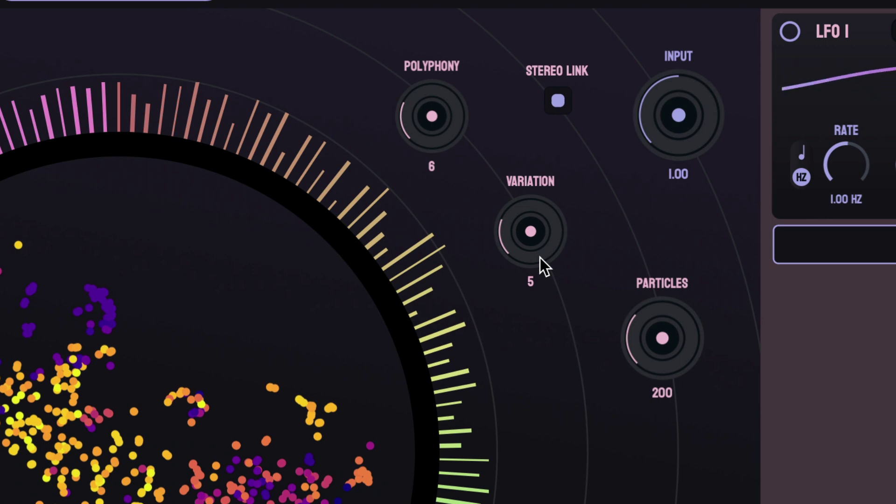
pyautogui.moveTo(539, 258); pyautogui.dragTo(540, 9)
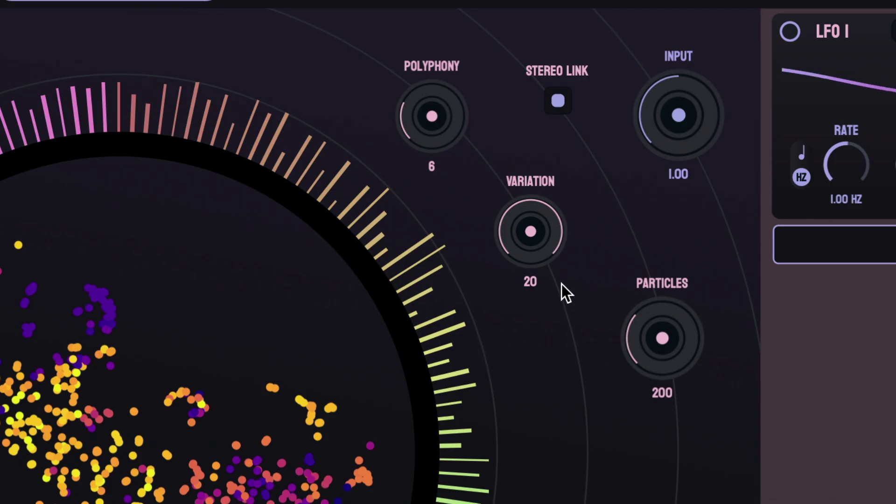
pyautogui.moveTo(526, 234); pyautogui.dragTo(518, 420)
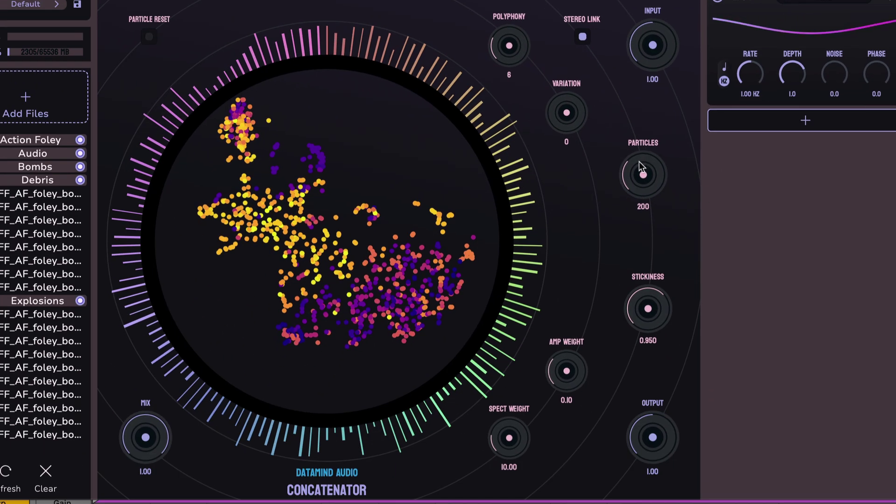
# Try lower and higher Particles counts, including 199, 346, 584 and 645, and finish at 367
pyautogui.moveTo(656, 316); pyautogui.dragTo(669, 348)
pyautogui.moveTo(651, 182)
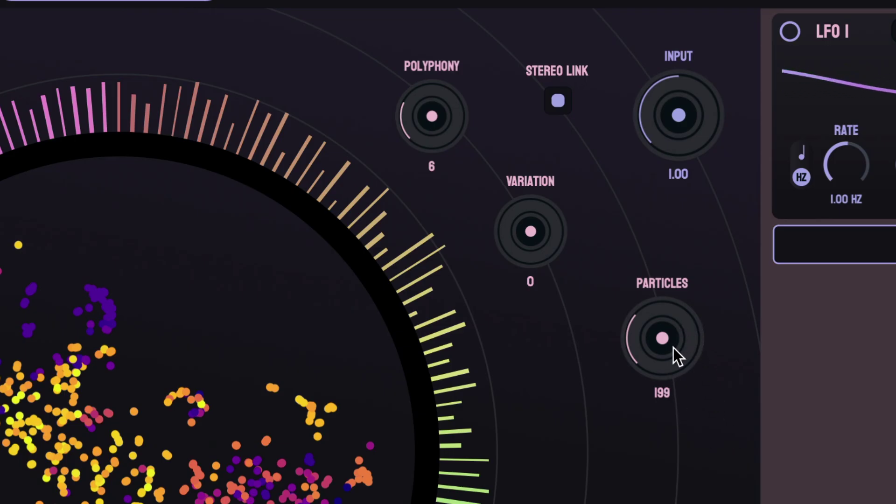
pyautogui.moveTo(673, 348); pyautogui.dragTo(723, 398)
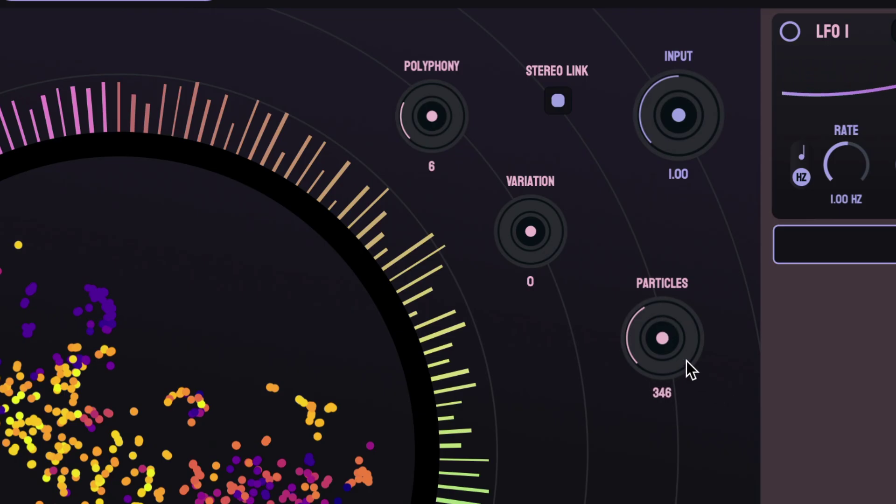
pyautogui.moveTo(671, 349); pyautogui.dragTo(668, 318)
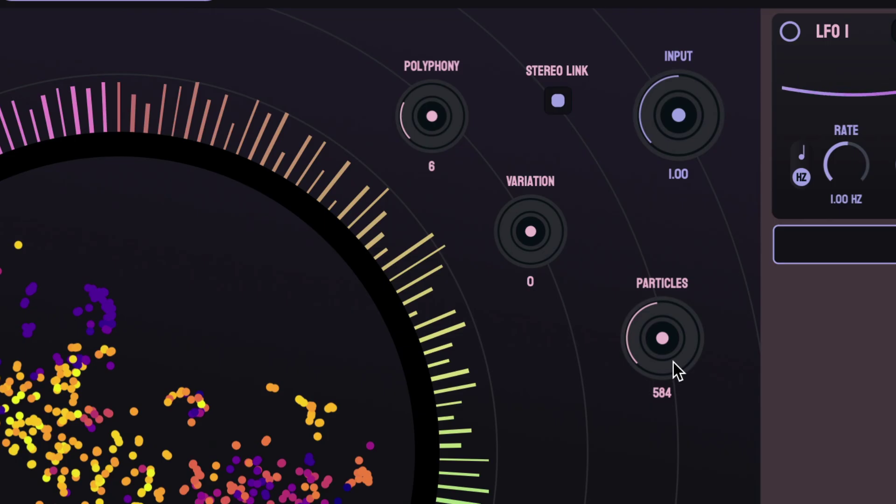
pyautogui.moveTo(673, 362); pyautogui.dragTo(671, 343)
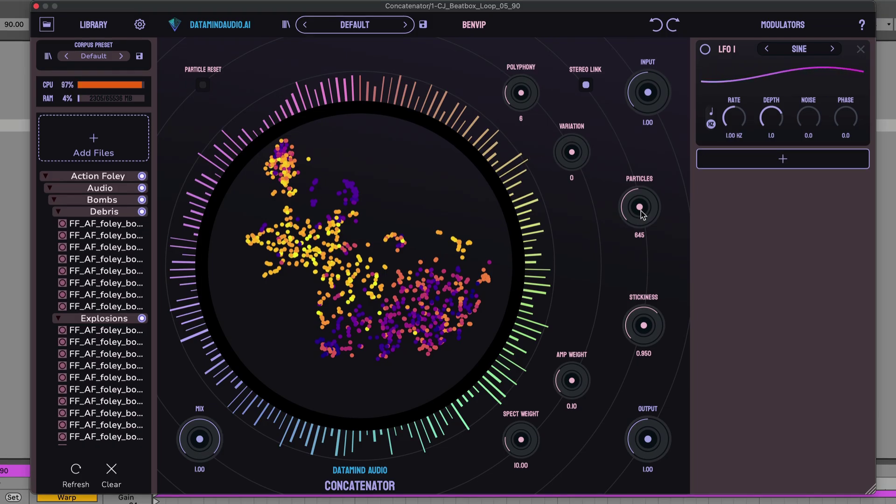
pyautogui.moveTo(643, 211); pyautogui.dragTo(639, 278)
pyautogui.moveTo(640, 209); pyautogui.dragTo(635, 152)
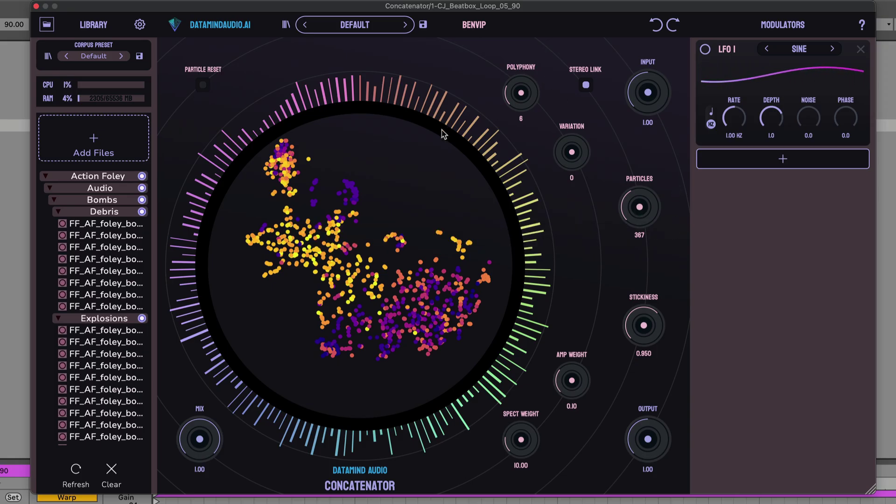
# Switch Stereo Link off and on to compare both settings while auditioning the loop
pyautogui.scroll(-5, 647, 217)
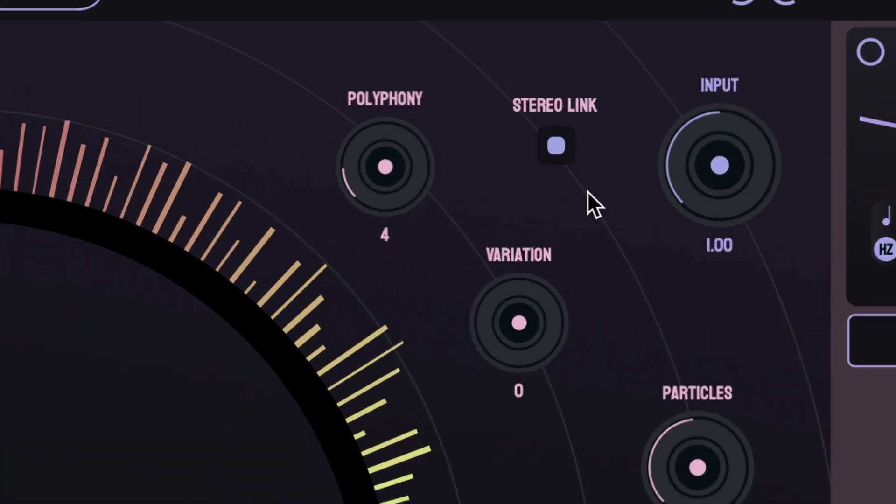
pyautogui.click(587, 86)
pyautogui.click(565, 156)
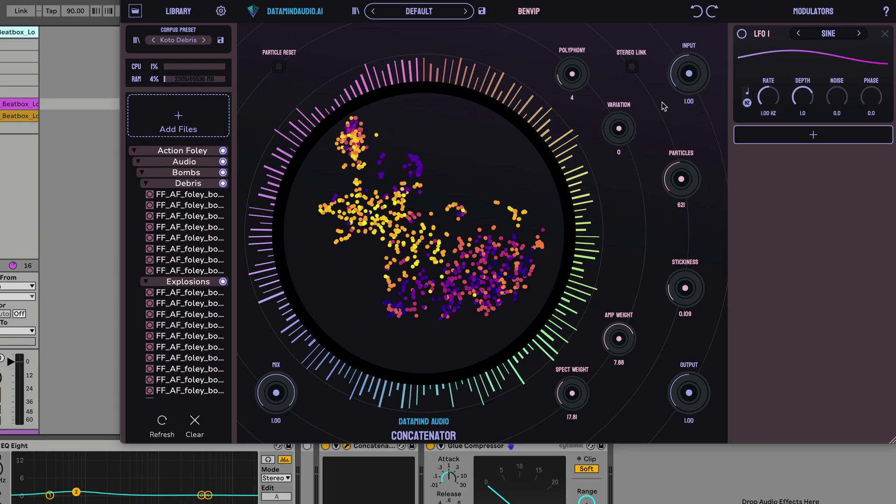
pyautogui.press('space')
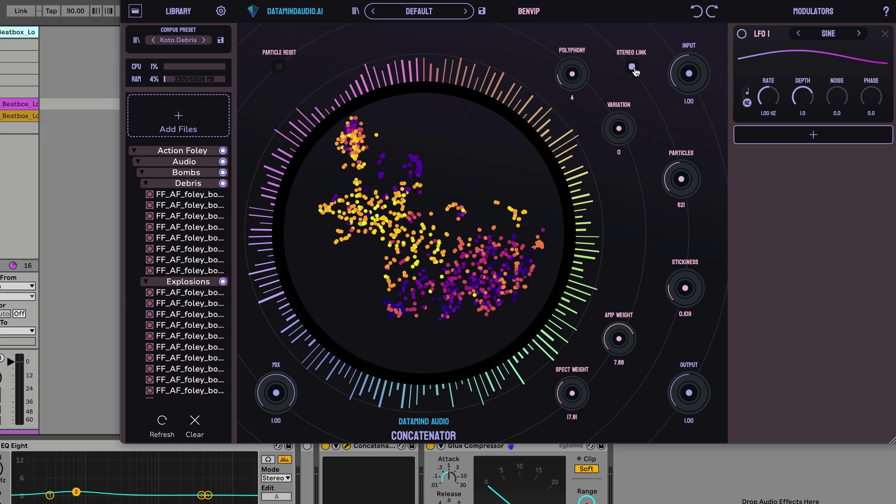
pyautogui.click(633, 67)
pyautogui.press('space')
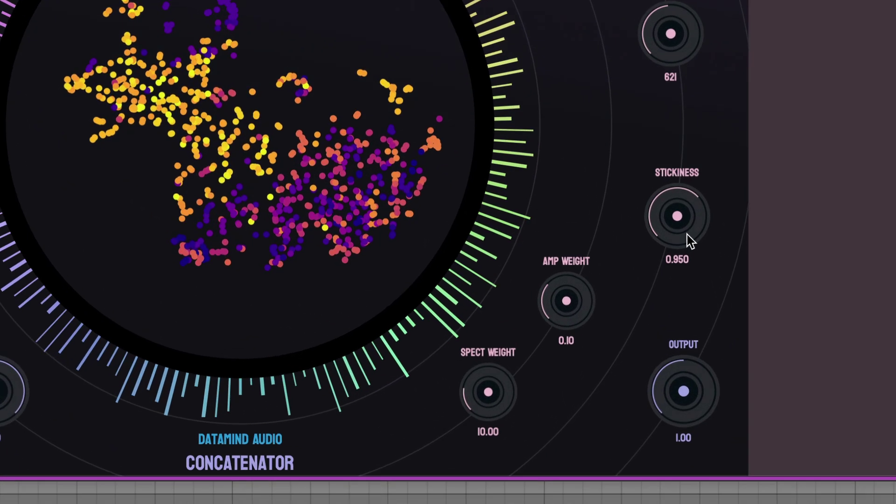
# Raise Stickiness to 1.000 and lower it to 0.303
pyautogui.moveTo(652, 338)
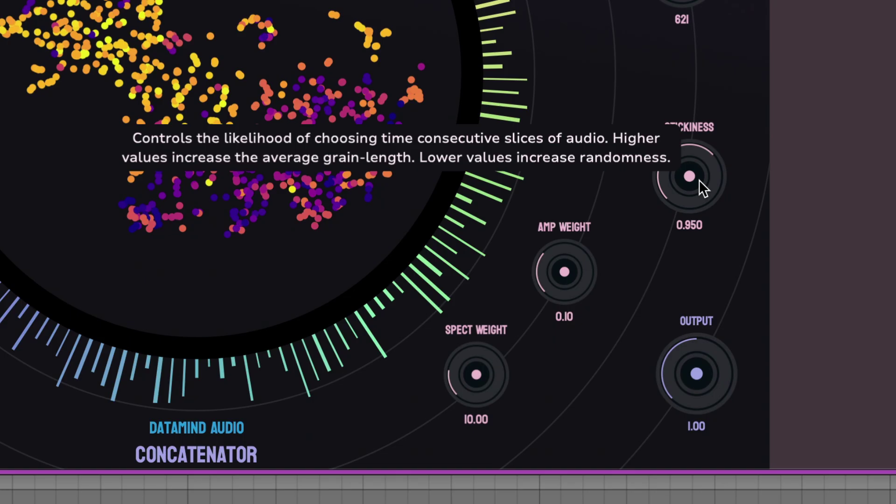
pyautogui.moveTo(689, 176); pyautogui.dragTo(672, 57)
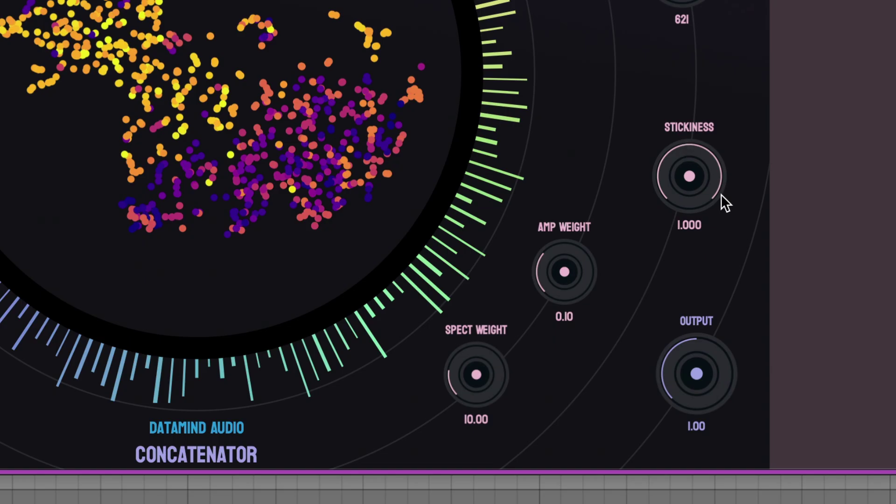
pyautogui.moveTo(708, 190)
pyautogui.moveTo(696, 168); pyautogui.dragTo(681, 380)
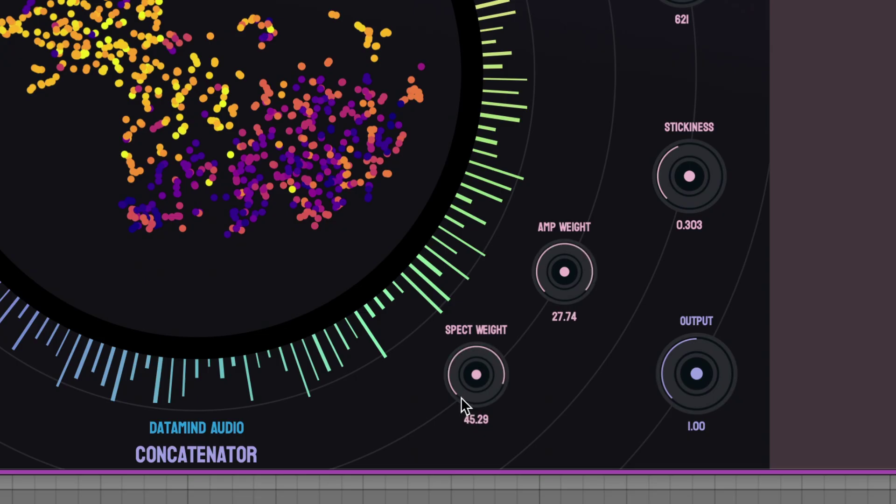
# Audition different Spect Weight and Amp Weight values, ending at 32.33 and 0.91, and sweep Stickiness around 0.572
pyautogui.moveTo(461, 396); pyautogui.dragTo(454, 355)
pyautogui.moveTo(471, 377); pyautogui.dragTo(470, 411)
pyautogui.moveTo(575, 279); pyautogui.dragTo(542, 458)
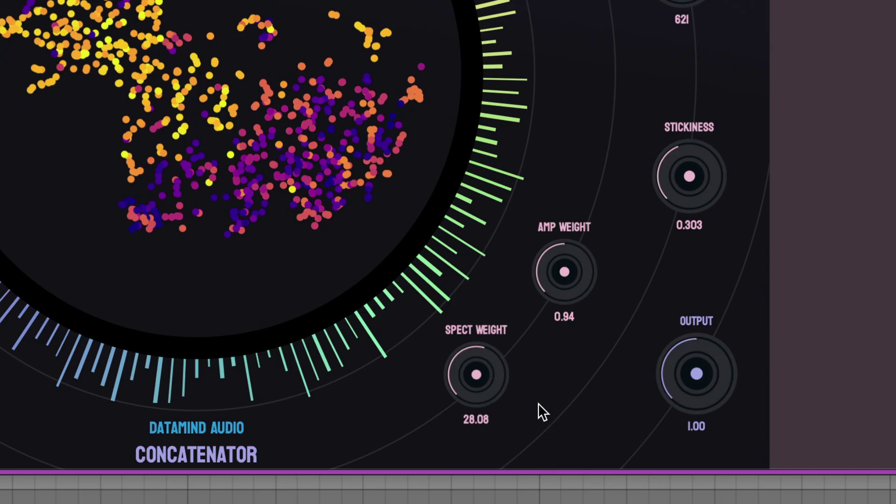
pyautogui.moveTo(573, 268); pyautogui.dragTo(510, 331)
pyautogui.moveTo(448, 423)
pyautogui.moveTo(472, 364); pyautogui.dragTo(557, 288)
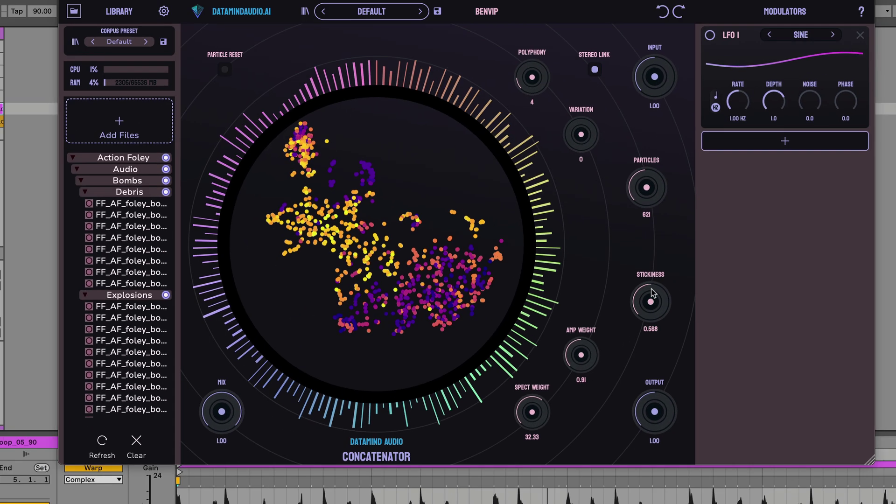
pyautogui.moveTo(694, 193); pyautogui.dragTo(691, 265)
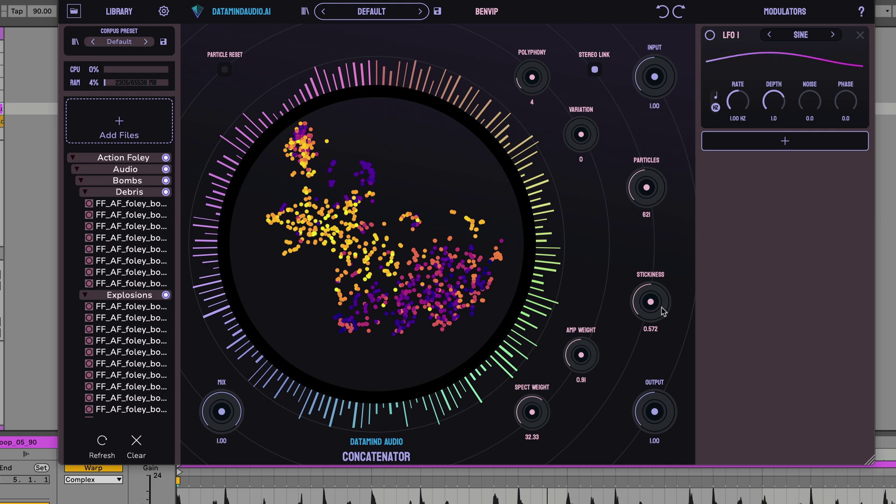
pyautogui.moveTo(664, 312); pyautogui.dragTo(644, 190)
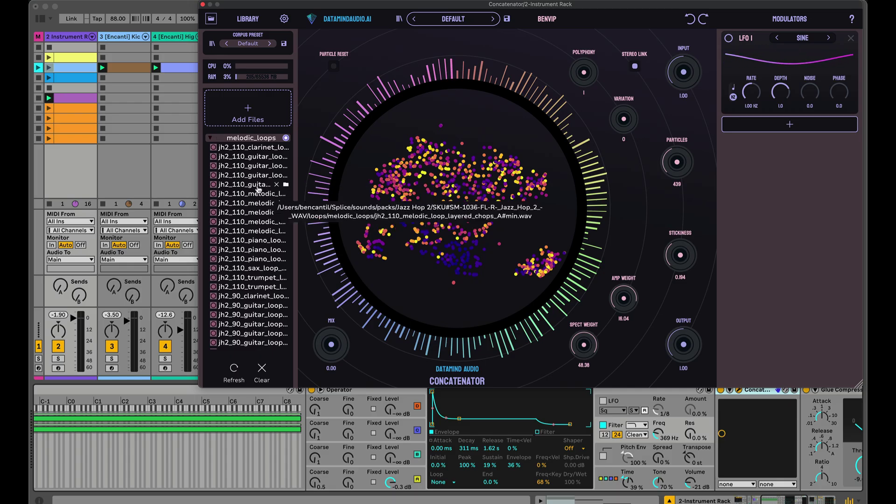
# Lower the first Operator chain's volume to -5.6 dB in the Instrument Rack and raise Concatenator's Mix to 1.00
pyautogui.scroll(-3, 258, 188)
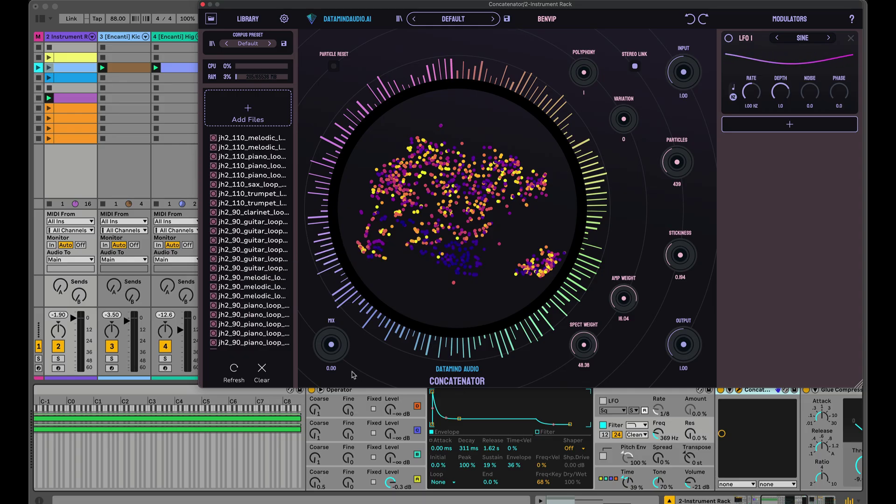
pyautogui.hscroll(-10, 389, 444)
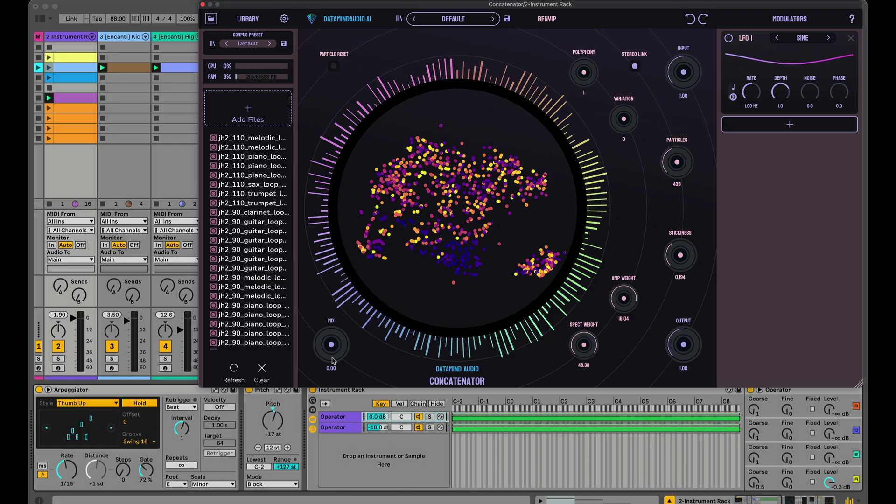
pyautogui.moveTo(378, 417); pyautogui.dragTo(378, 424)
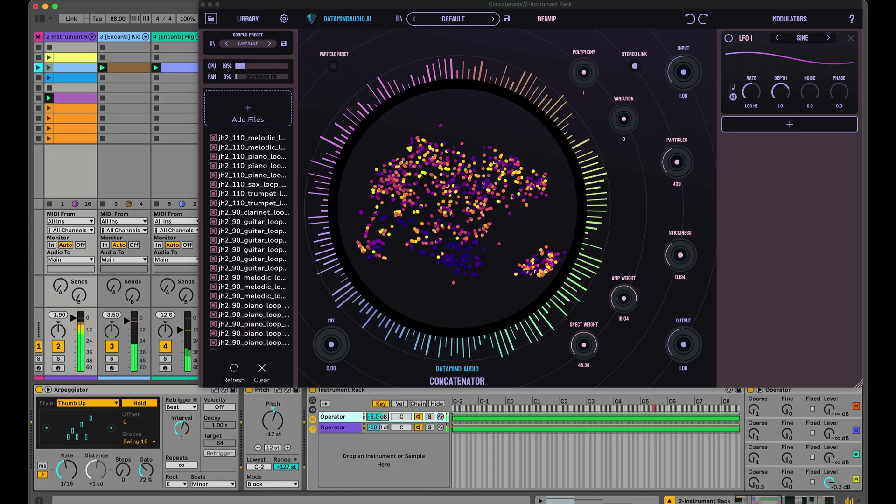
pyautogui.click(325, 339)
pyautogui.moveTo(325, 339); pyautogui.dragTo(318, 182)
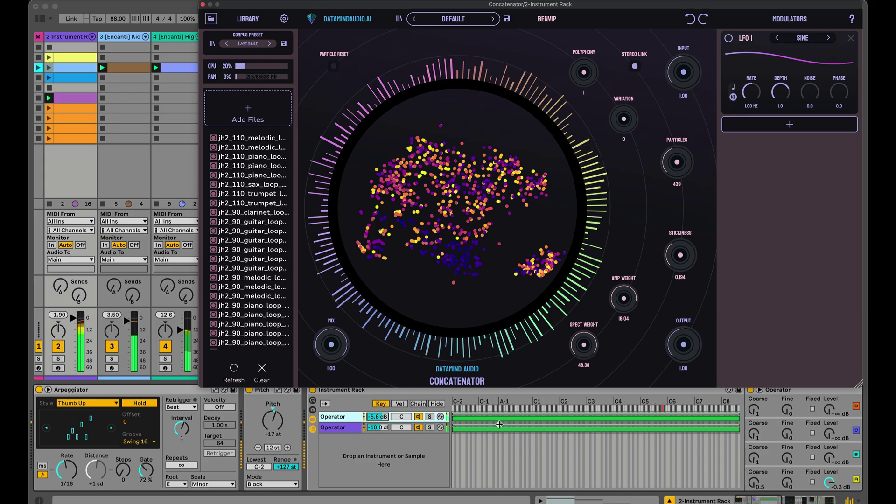
# Set Spect Weight to 21.12 and Amp Weight to 0.68, and sweep Stickiness down to 0.142 and up to 0.653
pyautogui.hscroll(5, 513, 444)
pyautogui.hscroll(10, 512, 445)
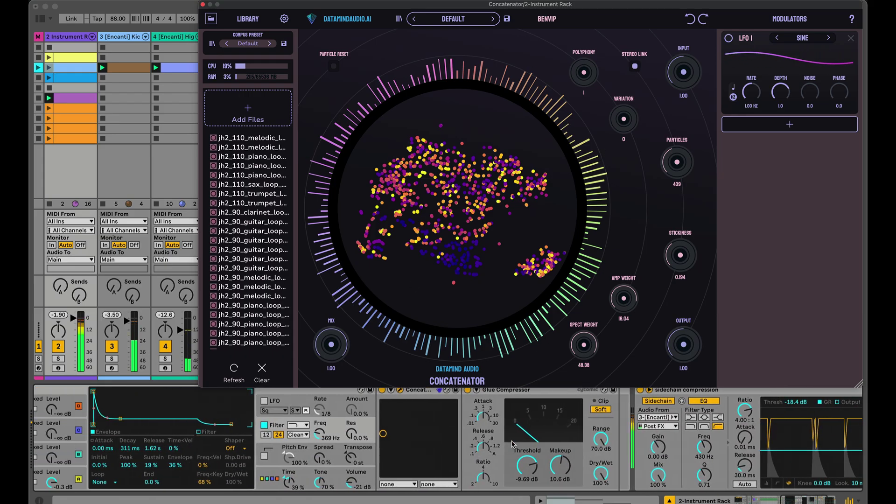
pyautogui.hscroll(-2, 513, 444)
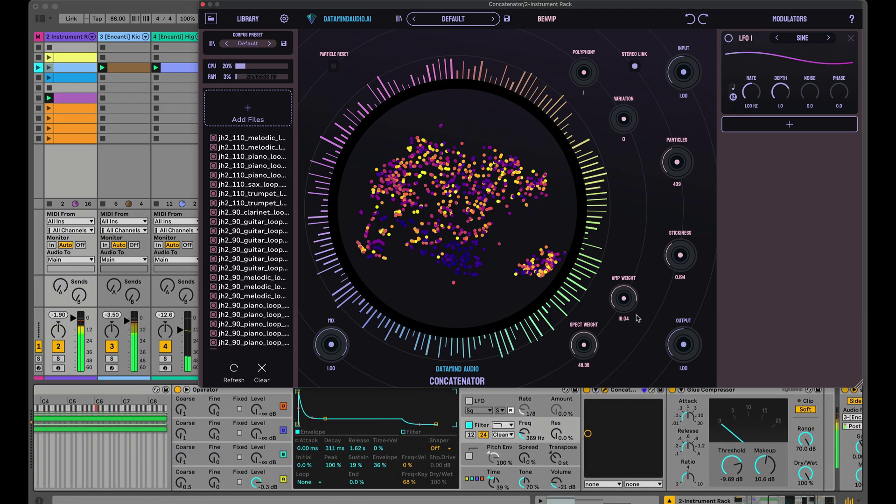
pyautogui.hscroll(-1, 410, 430)
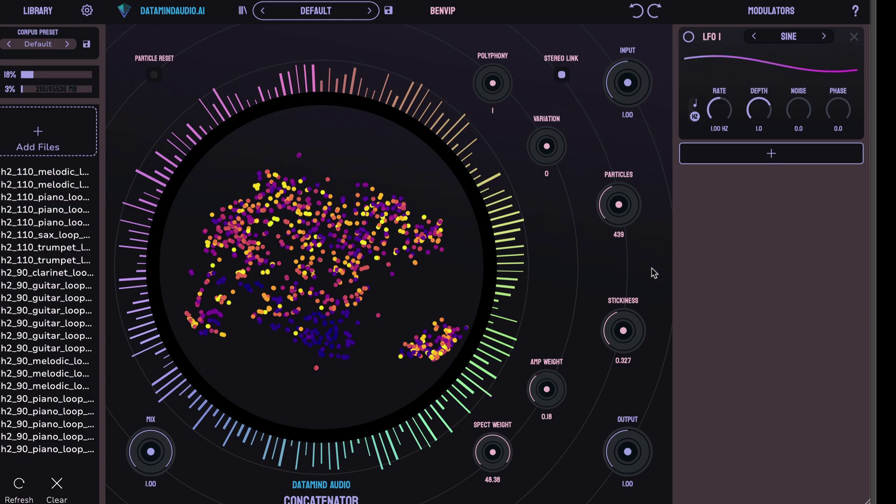
pyautogui.moveTo(494, 460); pyautogui.dragTo(504, 492)
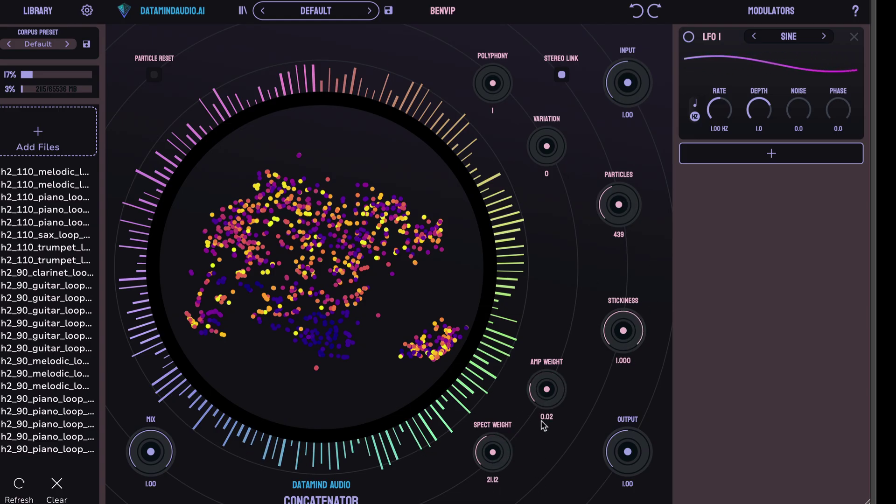
pyautogui.moveTo(626, 350); pyautogui.dragTo(606, 502)
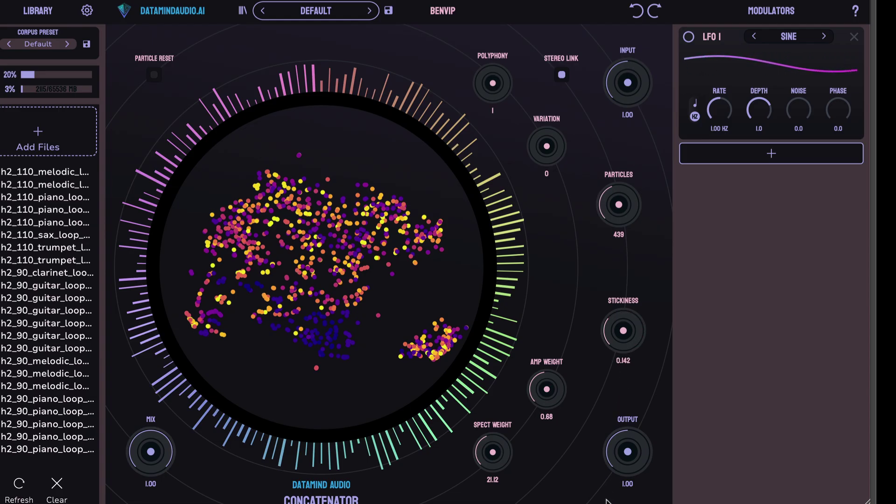
pyautogui.moveTo(592, 331); pyautogui.dragTo(610, 498)
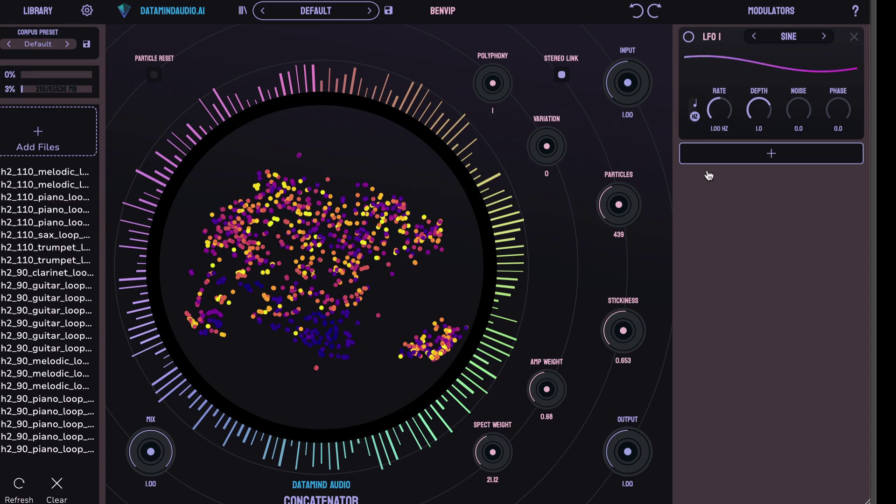
# Assign LFO 1 to Stickiness and set it to a tempo-synced saw wave with a rate of 1
pyautogui.moveTo(693, 44); pyautogui.dragTo(624, 332)
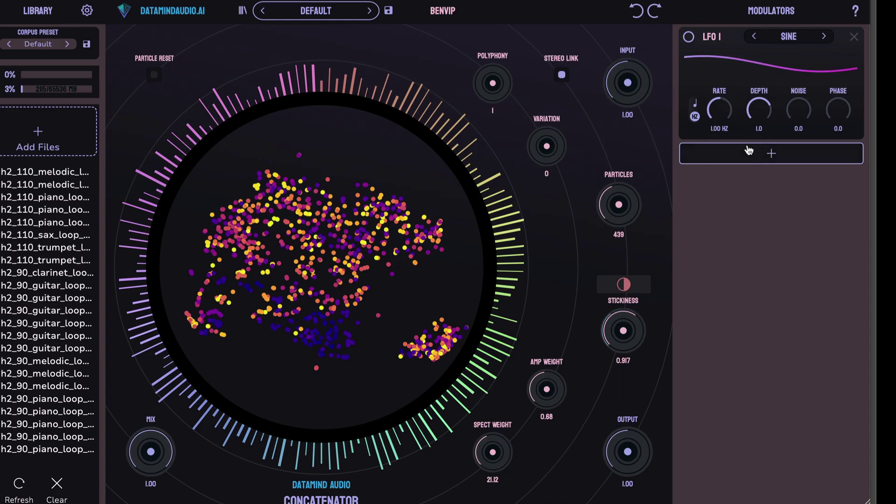
pyautogui.click(698, 107)
pyautogui.moveTo(730, 70); pyautogui.dragTo(731, 62)
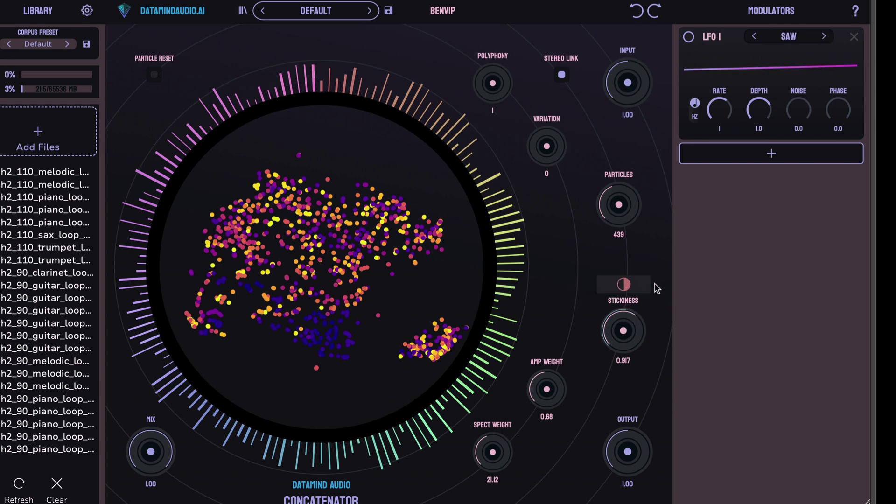
# Add Envelope Follower 1 and Envelope Follower 2, and assign Envelope Follower 1 to Amp Weight
pyautogui.click(772, 155)
pyautogui.click(430, 250)
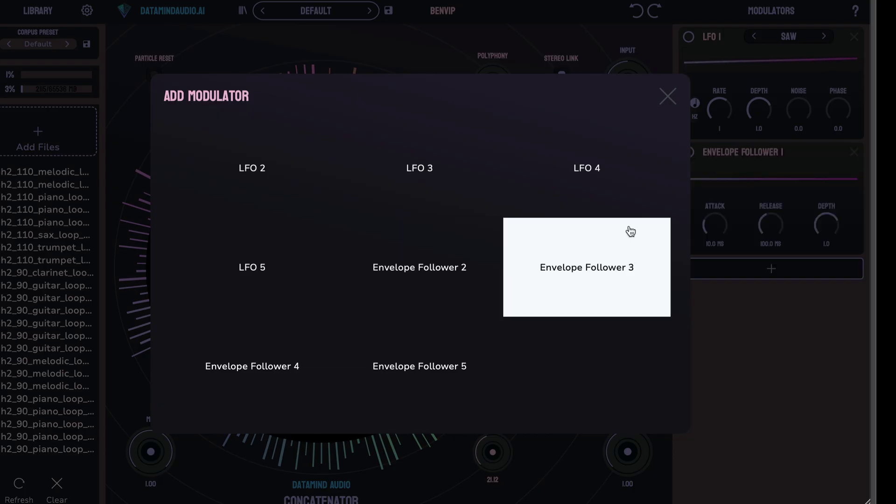
pyautogui.click(457, 262)
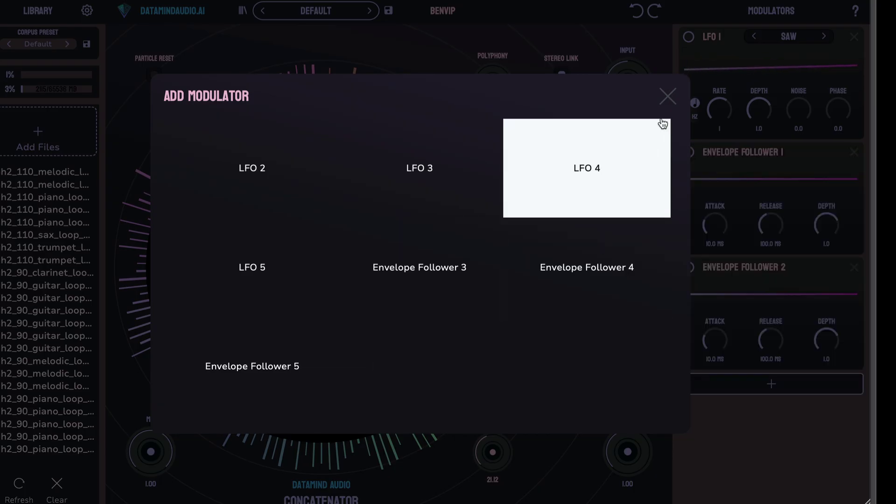
pyautogui.click(668, 96)
pyautogui.moveTo(693, 162); pyautogui.dragTo(547, 394)
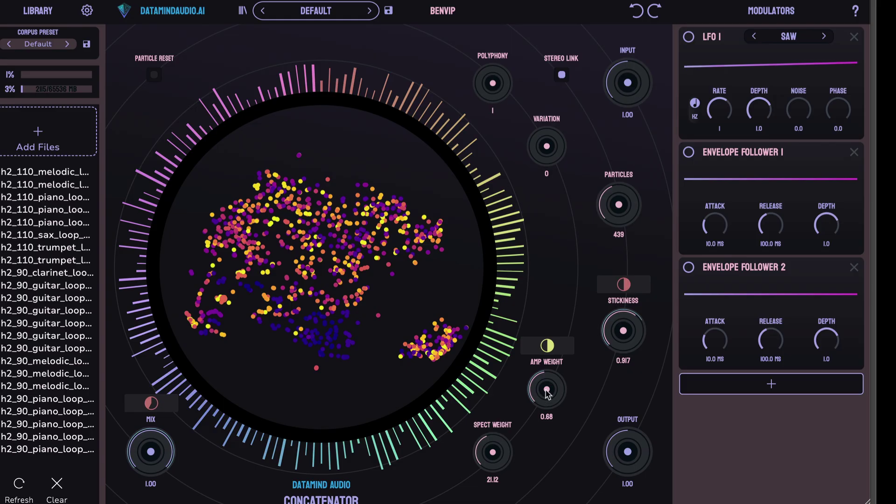
# Add Envelope Follower 3 and assign it to Spect Weight
pyautogui.click(721, 386)
pyautogui.click(440, 286)
pyautogui.click(698, 397)
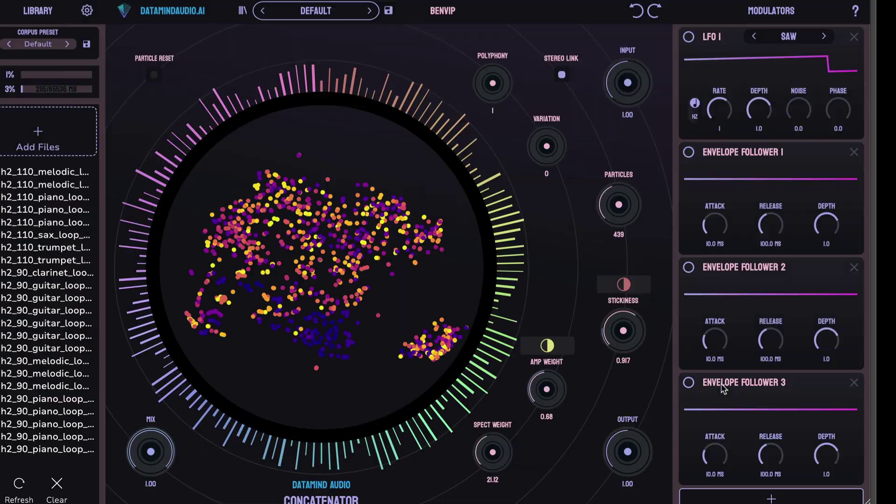
pyautogui.moveTo(689, 382); pyautogui.dragTo(497, 458)
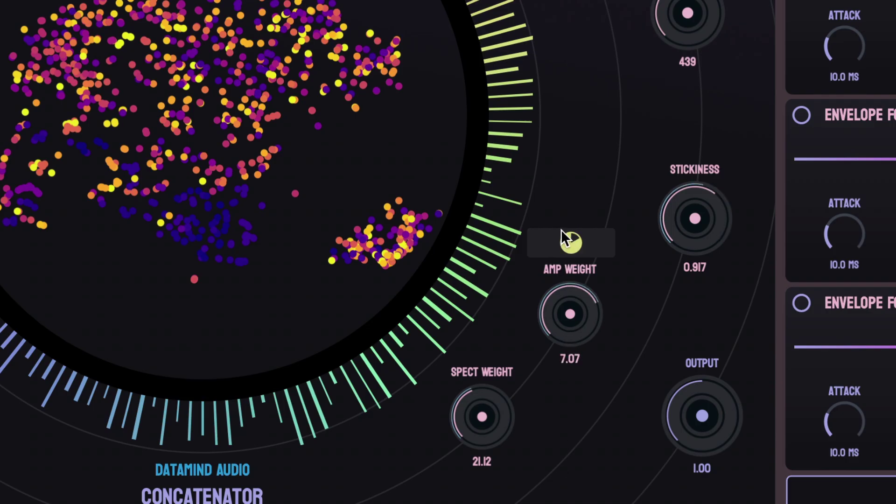
# Adjust the modulation amount on Amp Weight and raise Envelope Follower 2's depth to 2.0
pyautogui.moveTo(561, 230); pyautogui.dragTo(573, 194)
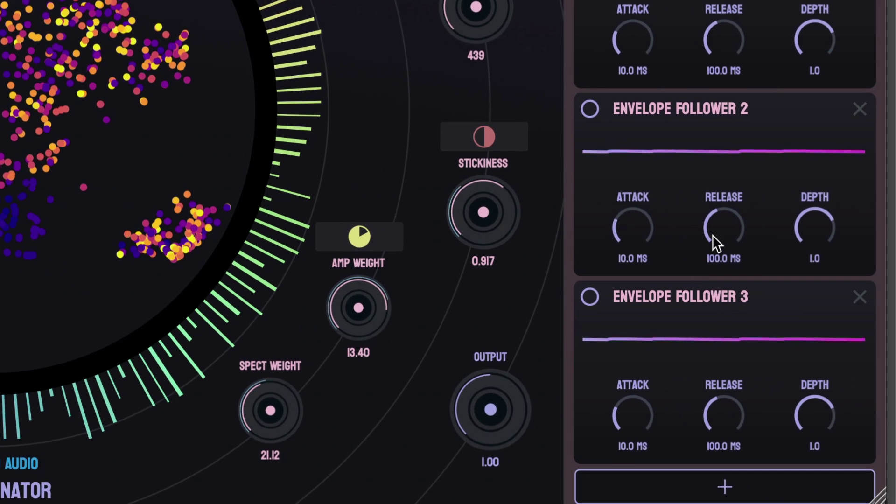
pyautogui.moveTo(834, 234); pyautogui.dragTo(824, 100)
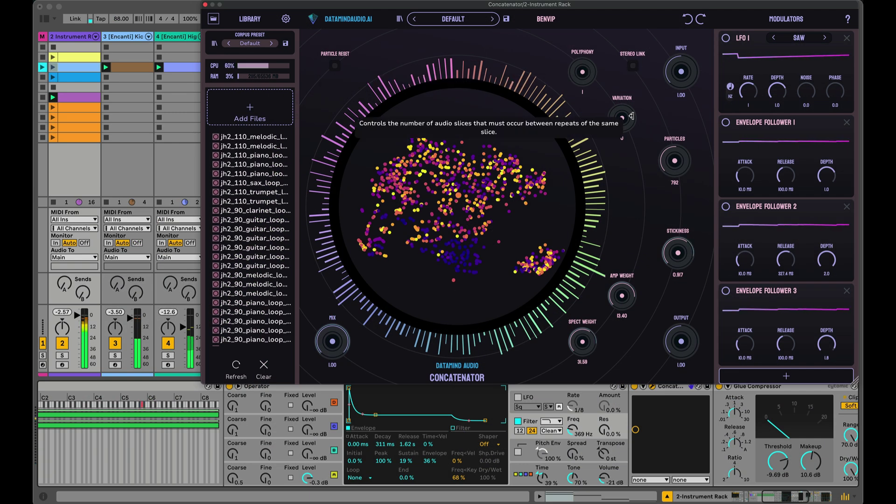
# Raise Particles to 1033, adjust the modulation amount on Stickiness, and turn Stereo Link on
pyautogui.moveTo(678, 171); pyautogui.dragTo(675, 167)
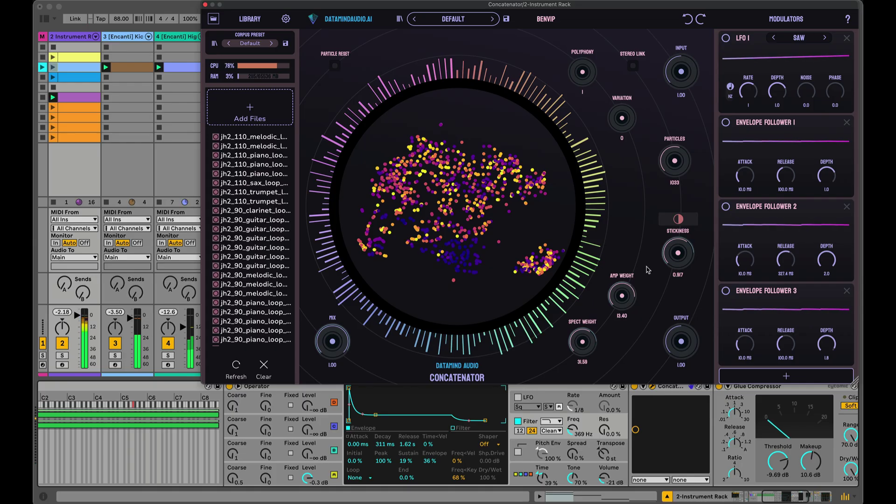
pyautogui.click(678, 219)
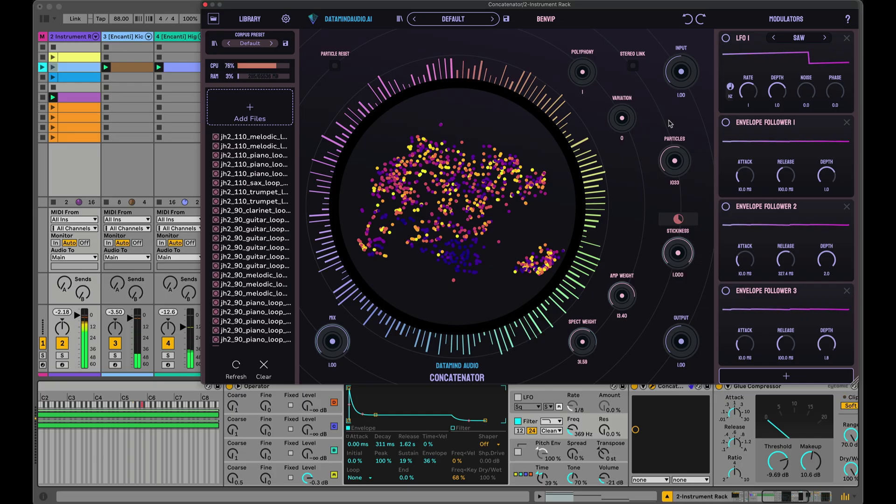
pyautogui.click(634, 66)
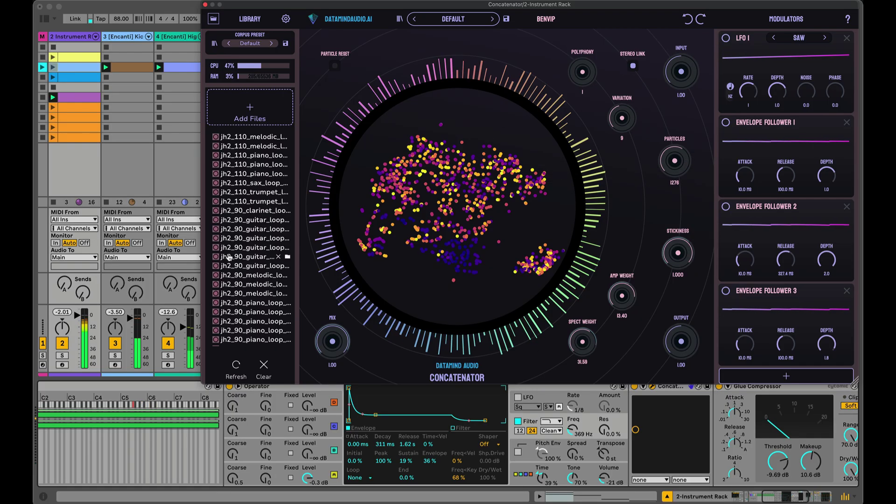
# Mute tracks 4 and 3, and lower Concatenator's Mix to 0.00 to hear the dry synth
pyautogui.click(170, 345)
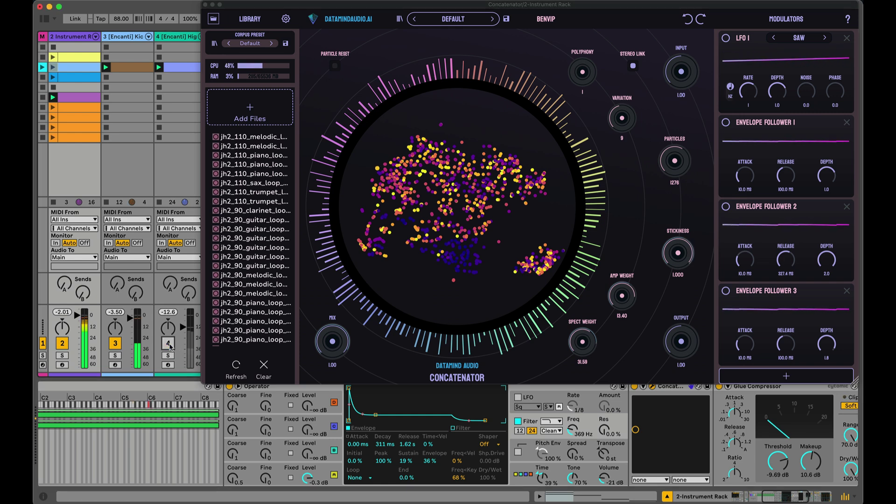
pyautogui.click(115, 344)
pyautogui.click(329, 354)
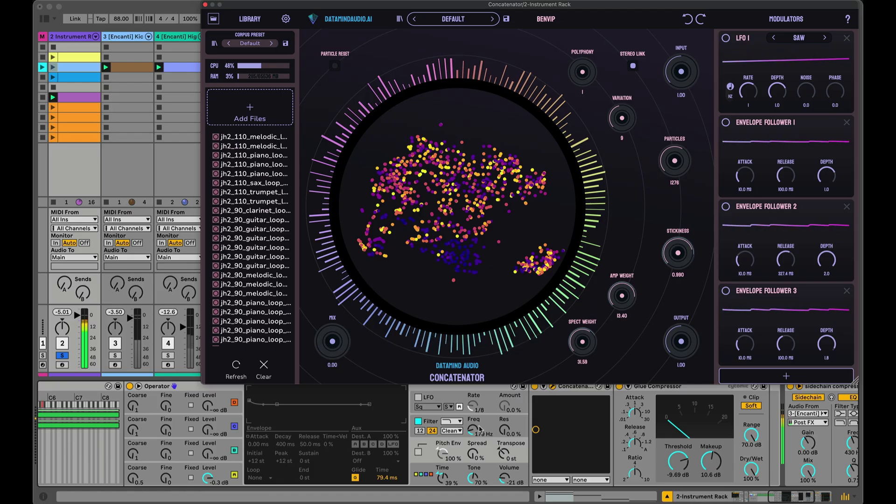
# Set Operator's filter frequency to 243 Hz and Time to 11%, and restore Concatenator's Mix to 1.00
pyautogui.click(249, 388)
pyautogui.moveTo(488, 435)
pyautogui.mouseDown()
pyautogui.moveTo(489, 455)
pyautogui.moveTo(489, 435)
pyautogui.mouseUp()
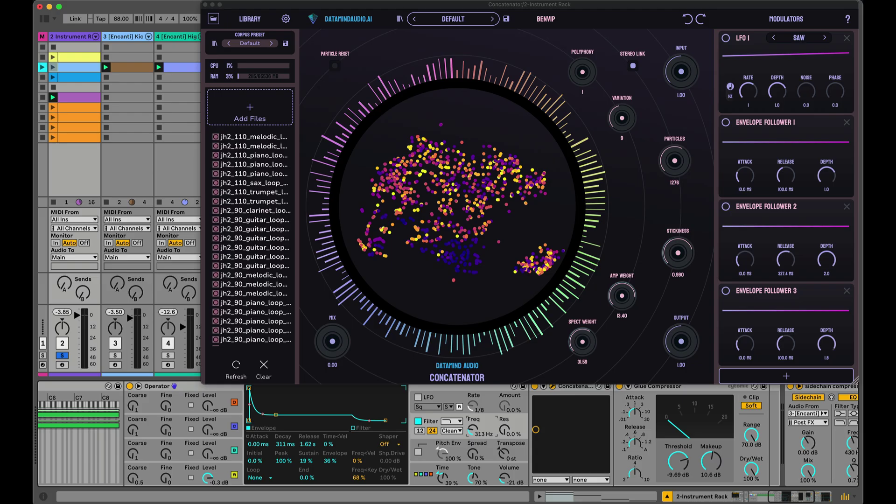
pyautogui.click(442, 479)
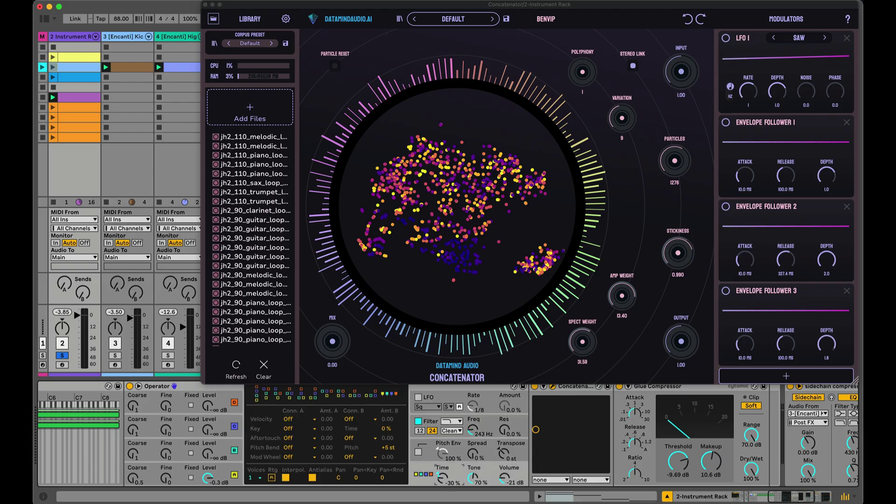
pyautogui.moveTo(442, 479); pyautogui.dragTo(442, 458)
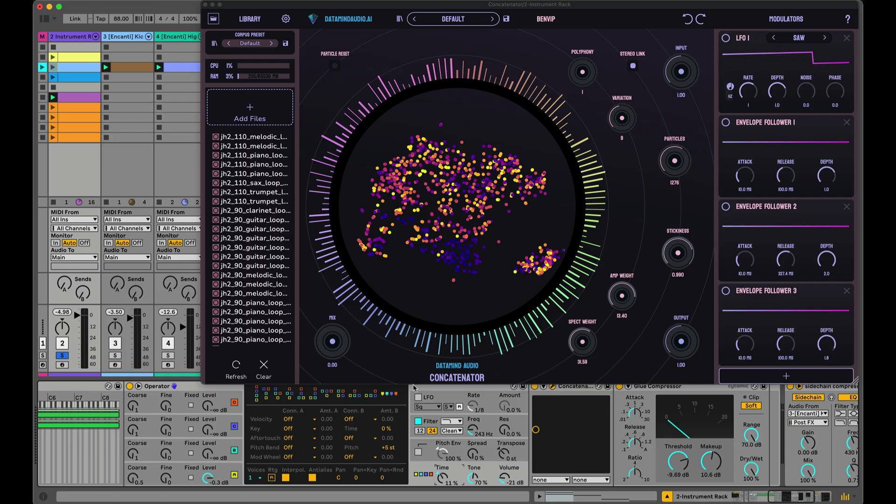
pyautogui.doubleClick(335, 359)
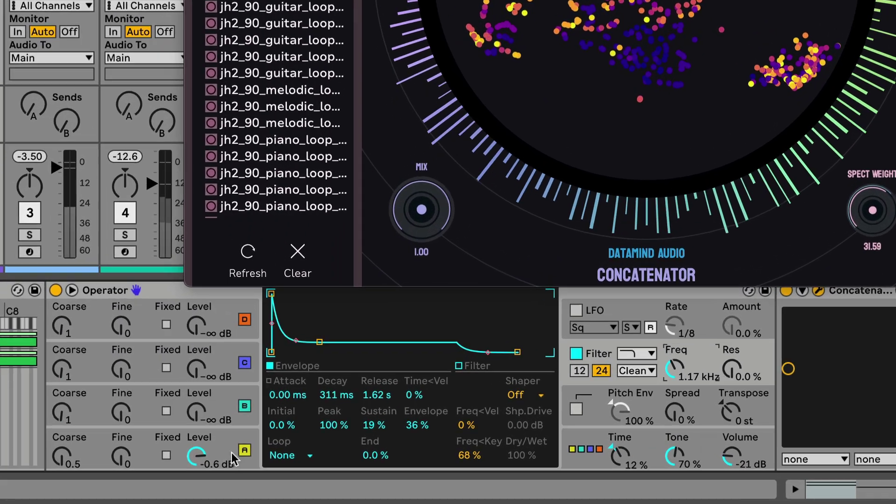
# Vary Operator's Time through 76%, ending at 46%, and set its Transpose to -16 st
pyautogui.click(448, 483)
pyautogui.click(627, 461)
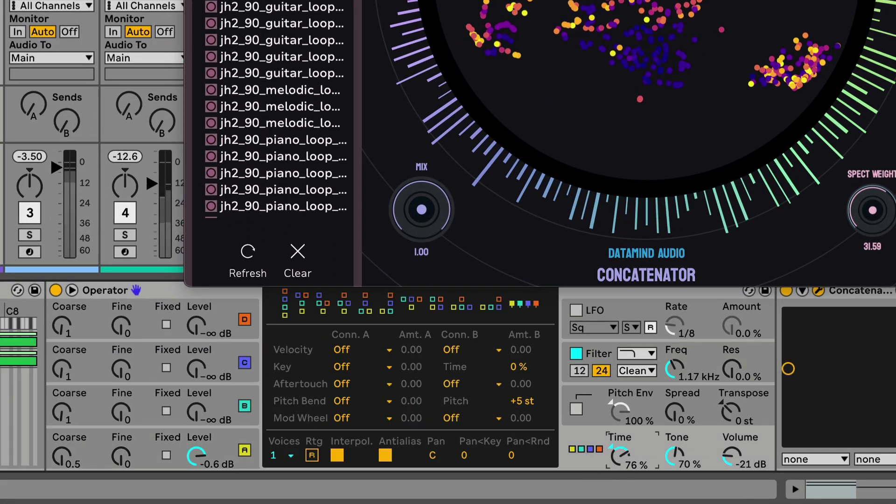
pyautogui.moveTo(627, 461); pyautogui.dragTo(627, 433)
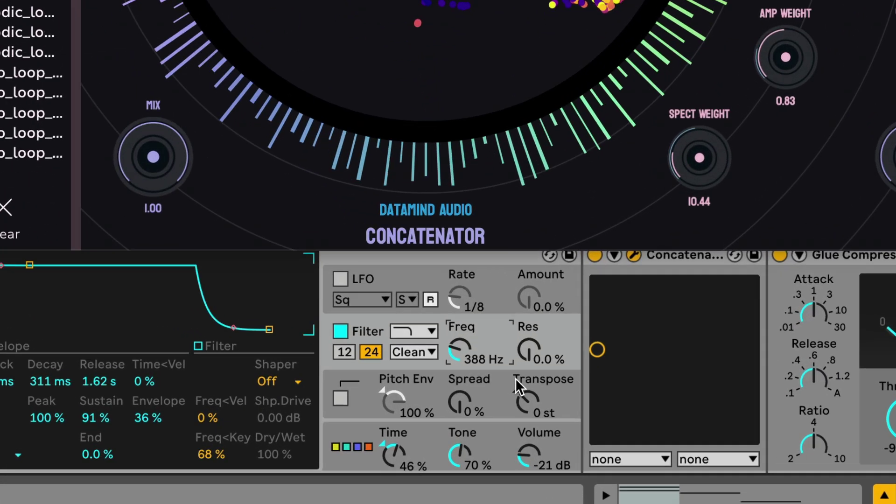
pyautogui.moveTo(508, 455); pyautogui.dragTo(508, 459)
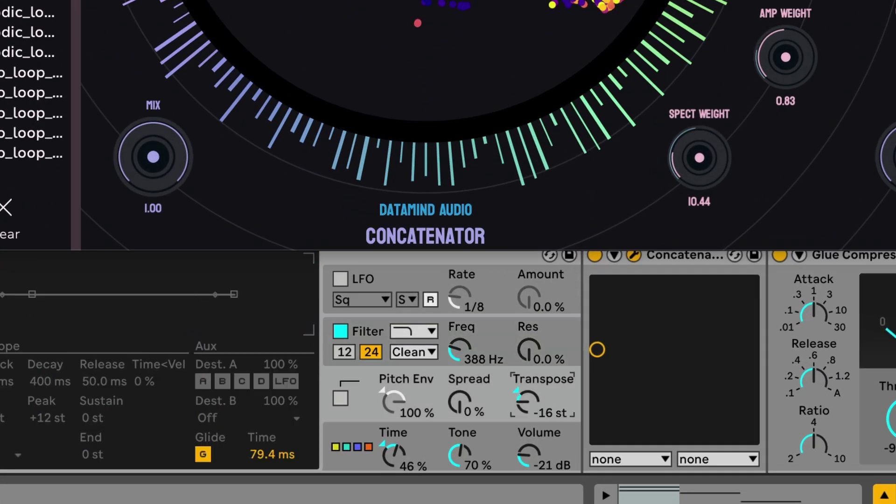
# Try Operator's Transpose at -17 st and settle on -12 st
pyautogui.moveTo(526, 400)
pyautogui.mouseDown()
pyautogui.moveTo(526, 379)
pyautogui.moveTo(526, 408)
pyautogui.moveTo(525, 390)
pyautogui.moveTo(524, 397)
pyautogui.mouseUp()
pyautogui.hscroll(-5, 524, 397)
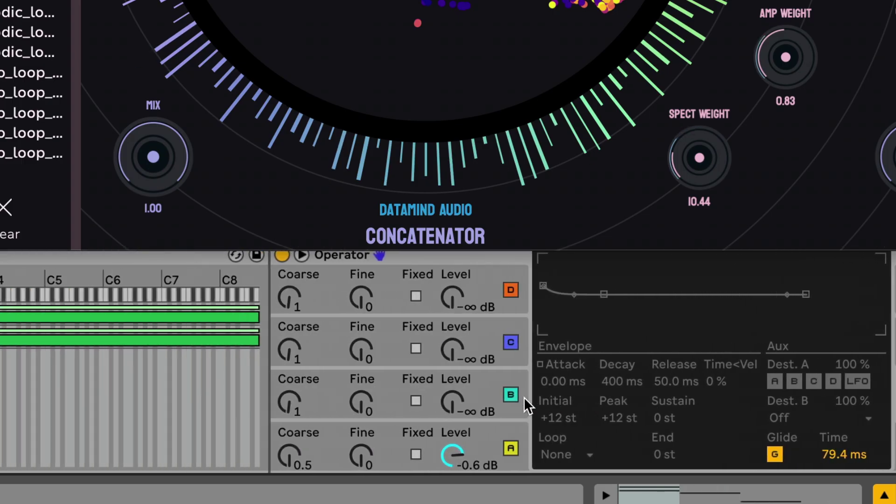
pyautogui.hscroll(-5, 524, 397)
pyautogui.hscroll(20, 523, 397)
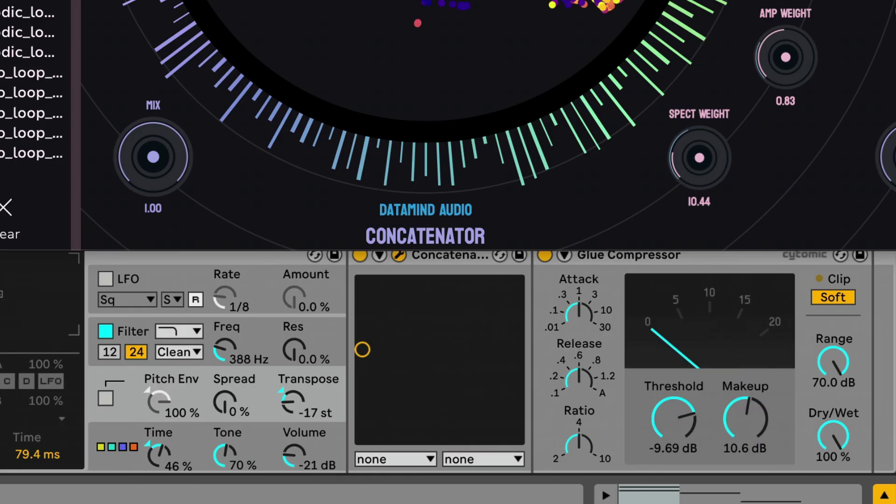
pyautogui.hscroll(-9, 561, 362)
pyautogui.moveTo(718, 401); pyautogui.dragTo(719, 422)
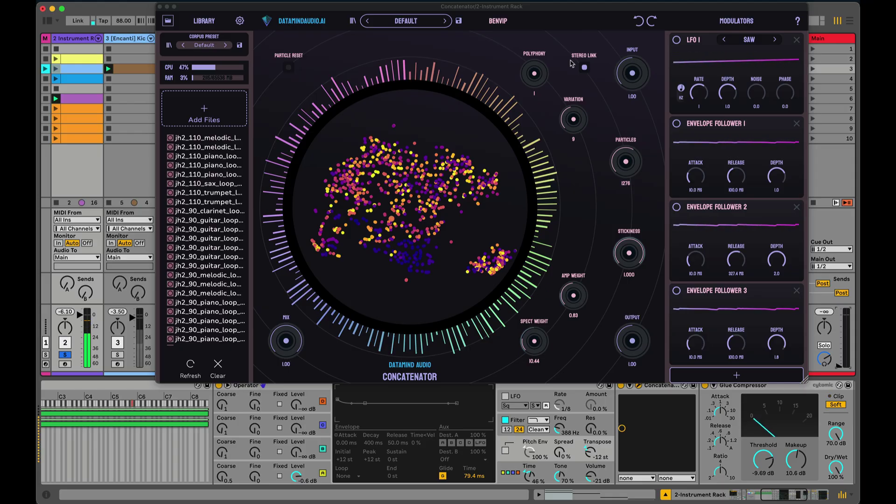
# Inspect which sample files belong to several clusters in the particle display and trigger a particle reset
pyautogui.moveTo(446, 169)
pyautogui.moveTo(403, 192)
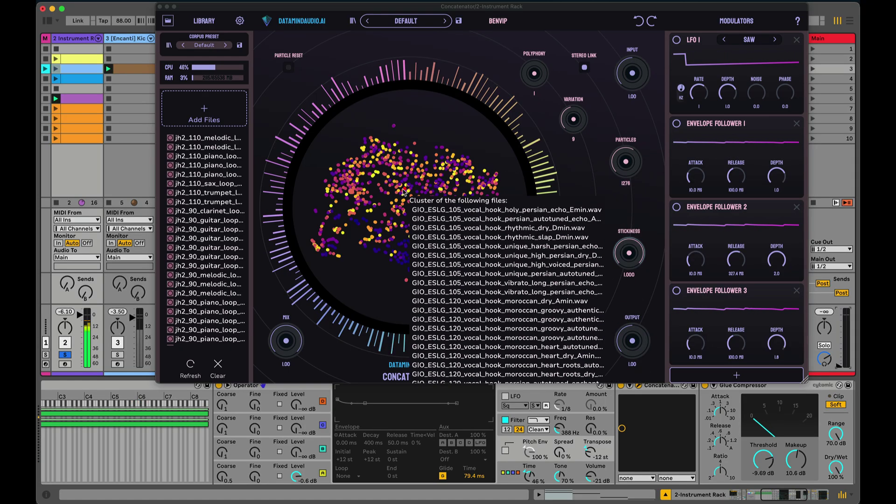
pyautogui.moveTo(384, 175)
pyautogui.moveTo(411, 171)
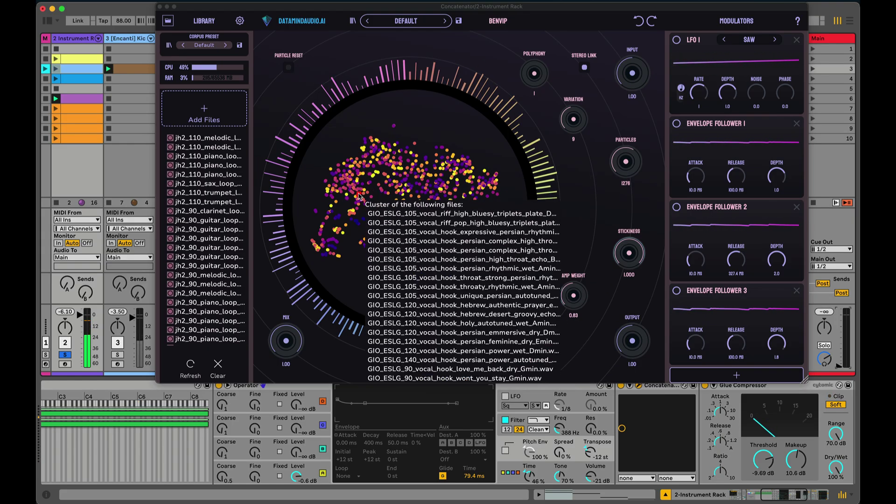
pyautogui.moveTo(371, 205)
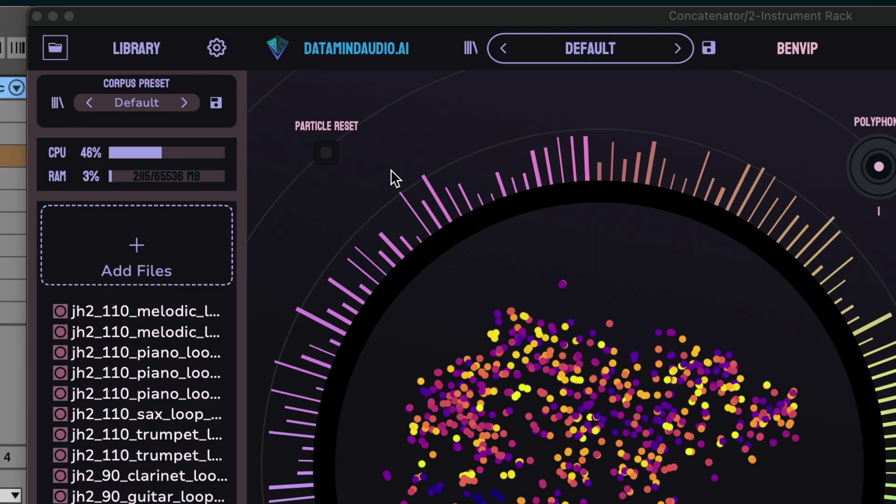
pyautogui.click(326, 152)
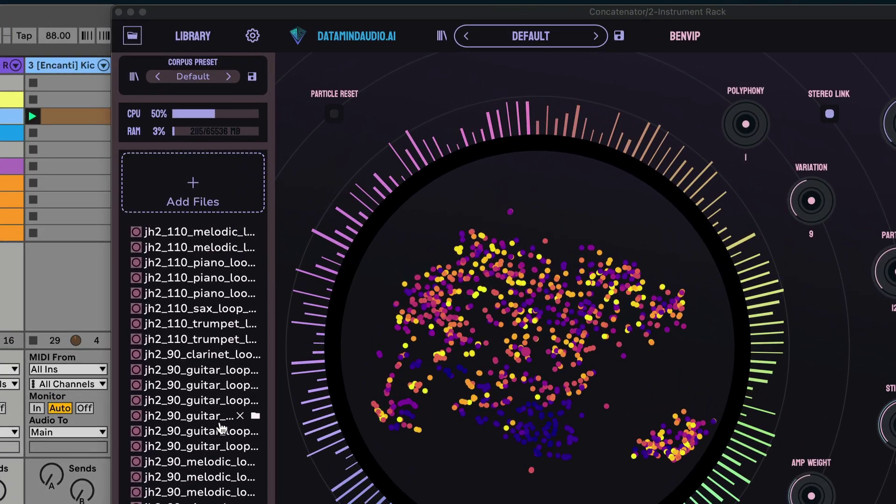
# Look through the sample files loaded in Concatenator's corpus library
pyautogui.scroll(-5, 125, 495)
pyautogui.scroll(-15, 184, 371)
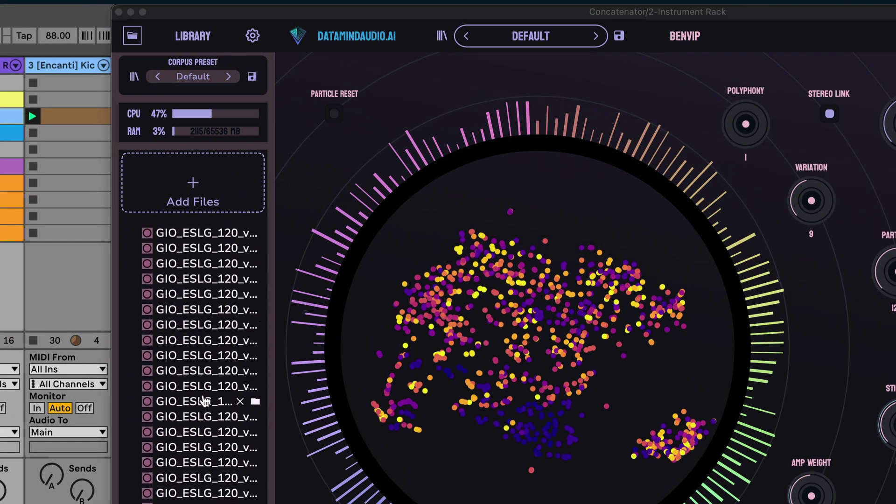
pyautogui.scroll(15, 186, 448)
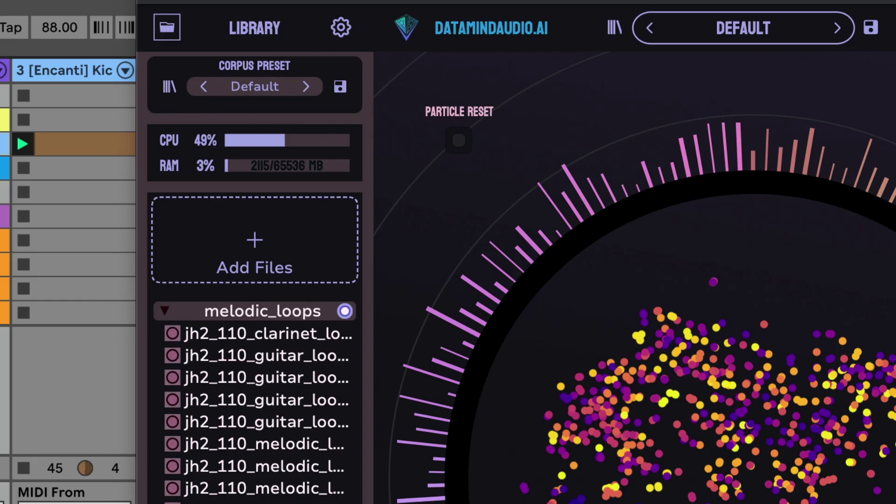
# Load Concatenator's Beat Pump preset to try it and switch to the Angeltrance 2 preset
pyautogui.click(744, 32)
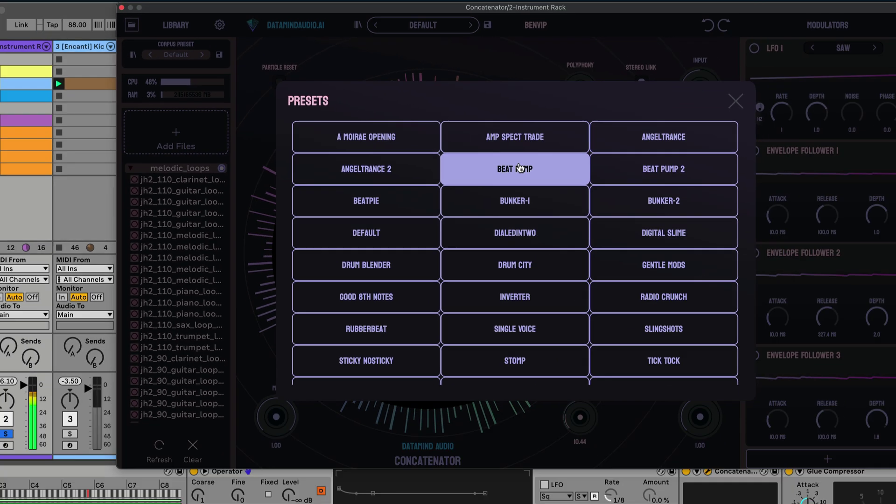
pyautogui.click(895, 334)
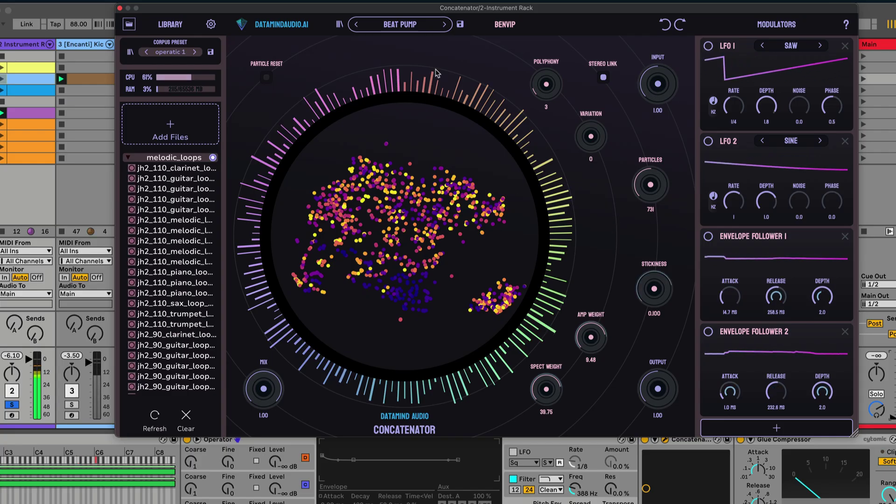
pyautogui.click(400, 24)
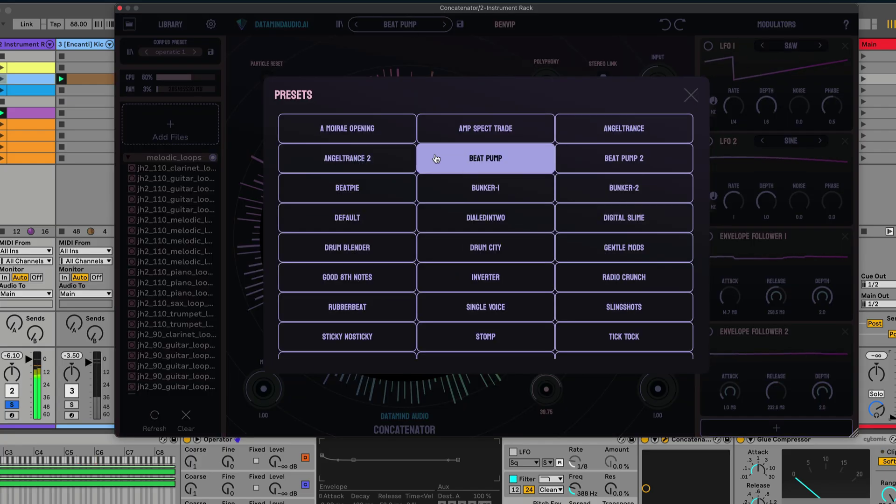
pyautogui.click(377, 167)
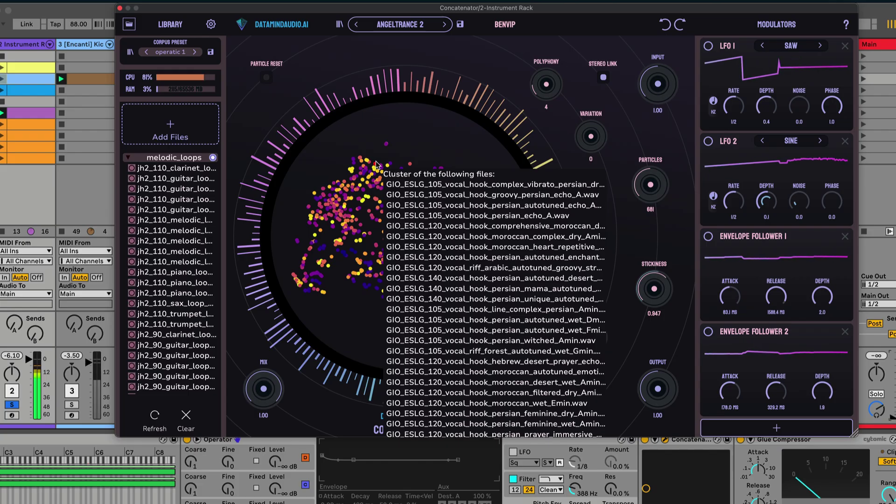